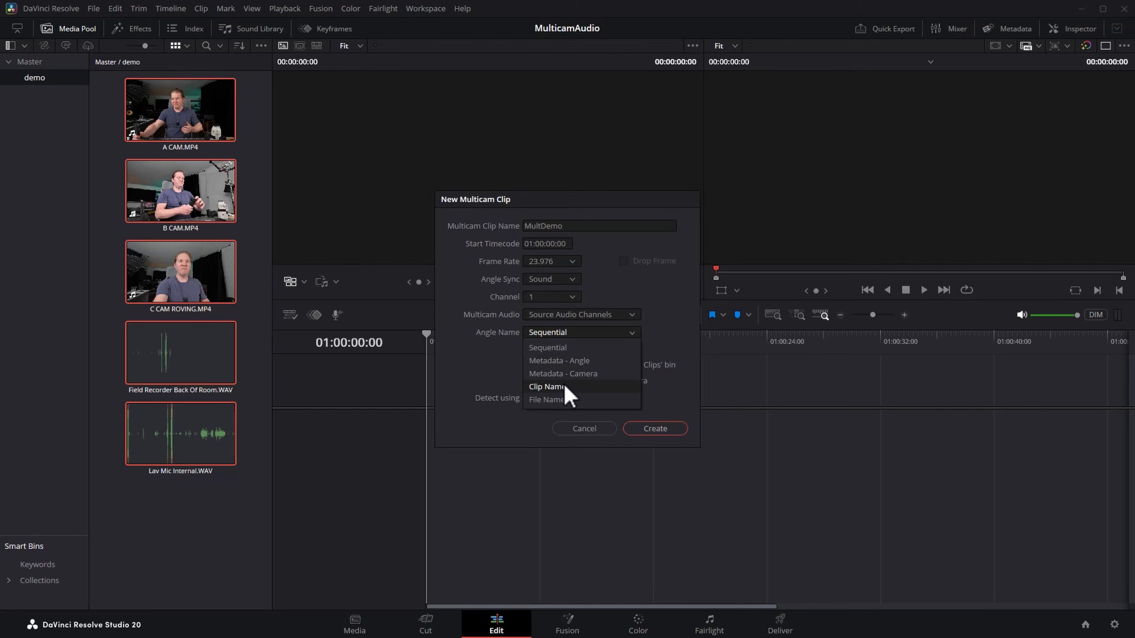
Create the MultDemo multicam clip with angles named by clip name, and open it in the timeline.
click(565, 388)
click(648, 429)
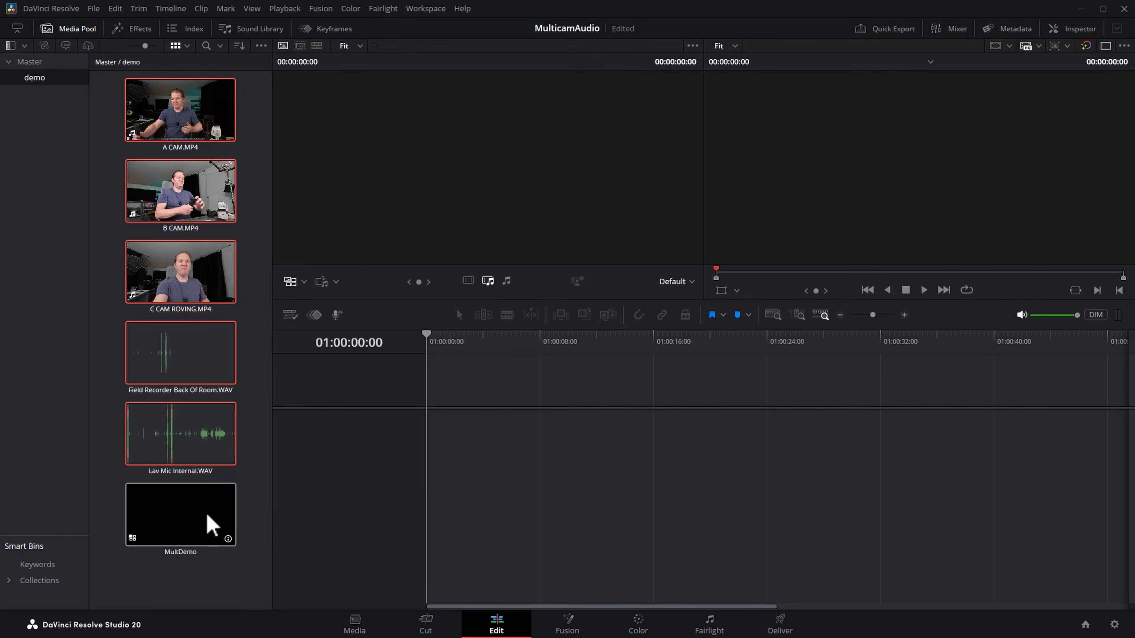
click(206, 524)
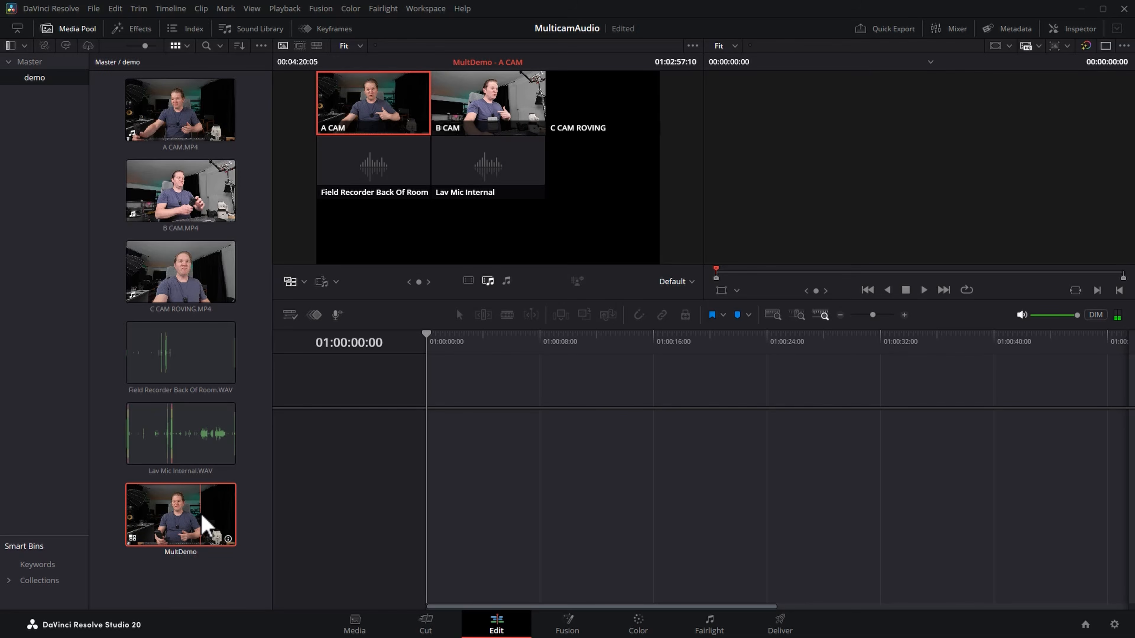
right_click(203, 524)
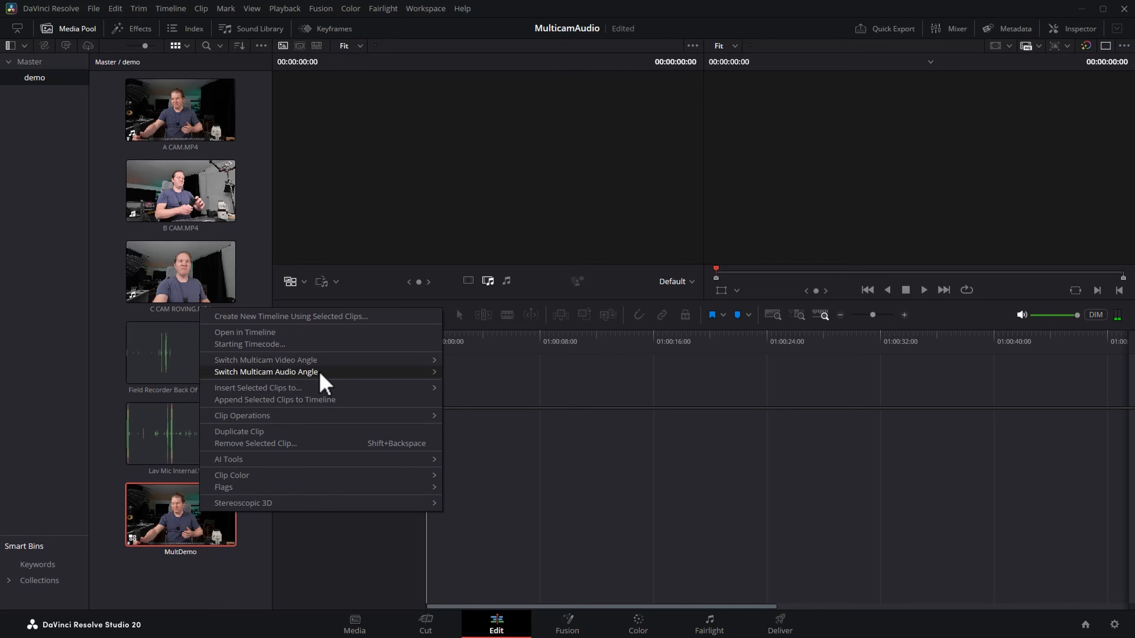
click(245, 332)
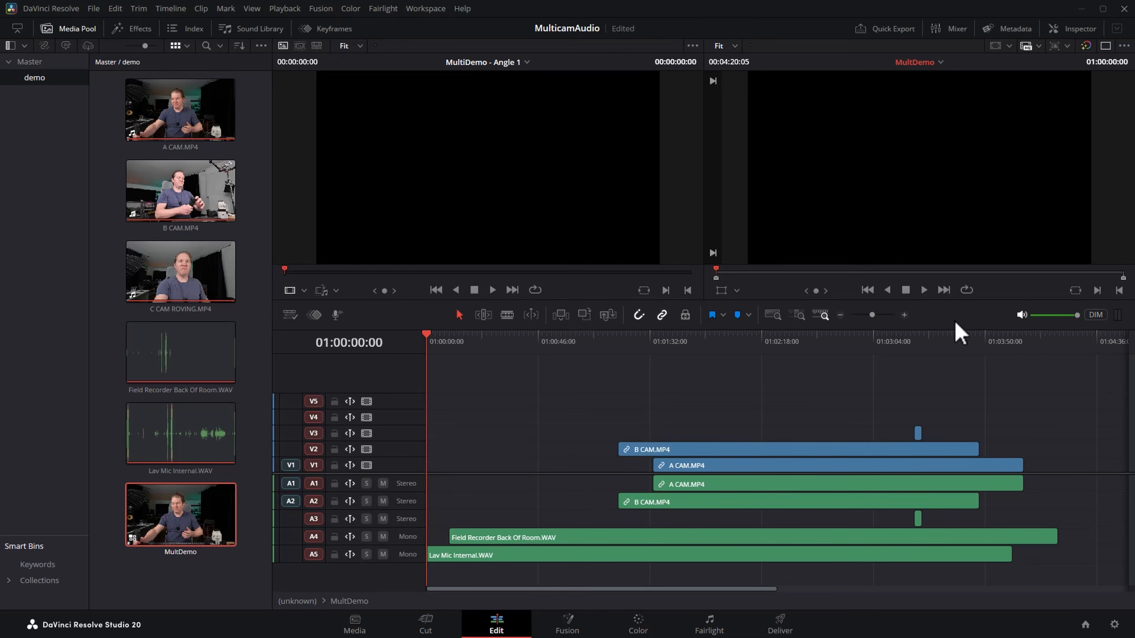
drag(798, 374, 1034, 466)
click(1088, 494)
drag(1088, 493, 871, 578)
click(871, 581)
drag(1064, 572, 431, 493)
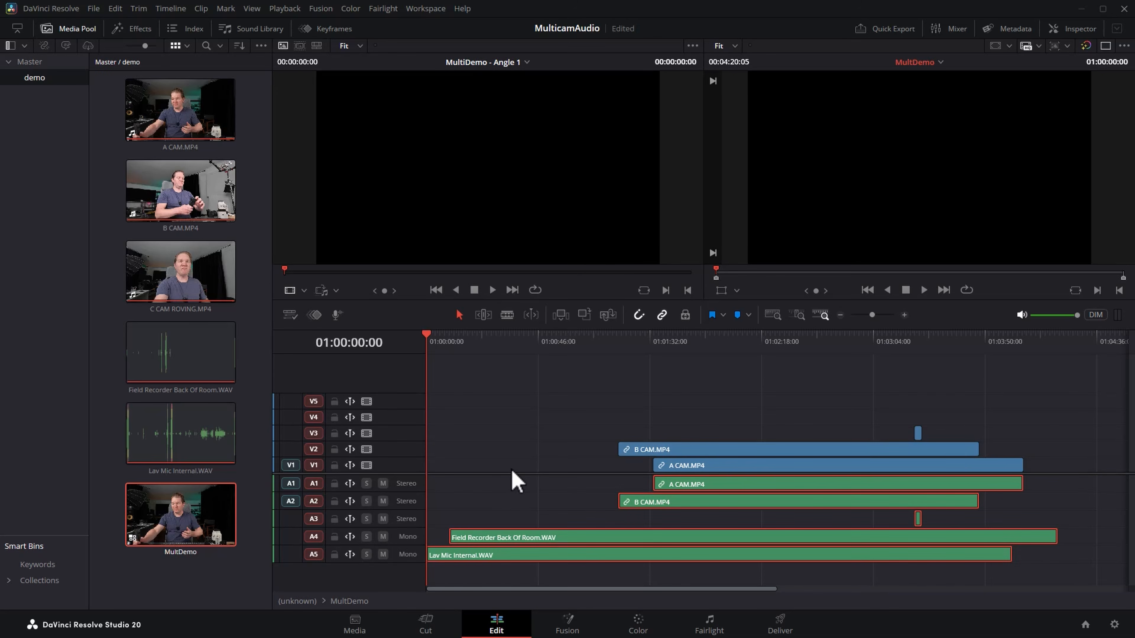
click(456, 494)
Change the angle type of audio angles A1 and A2 to mono, and increase the height of A3.
right_click(412, 486)
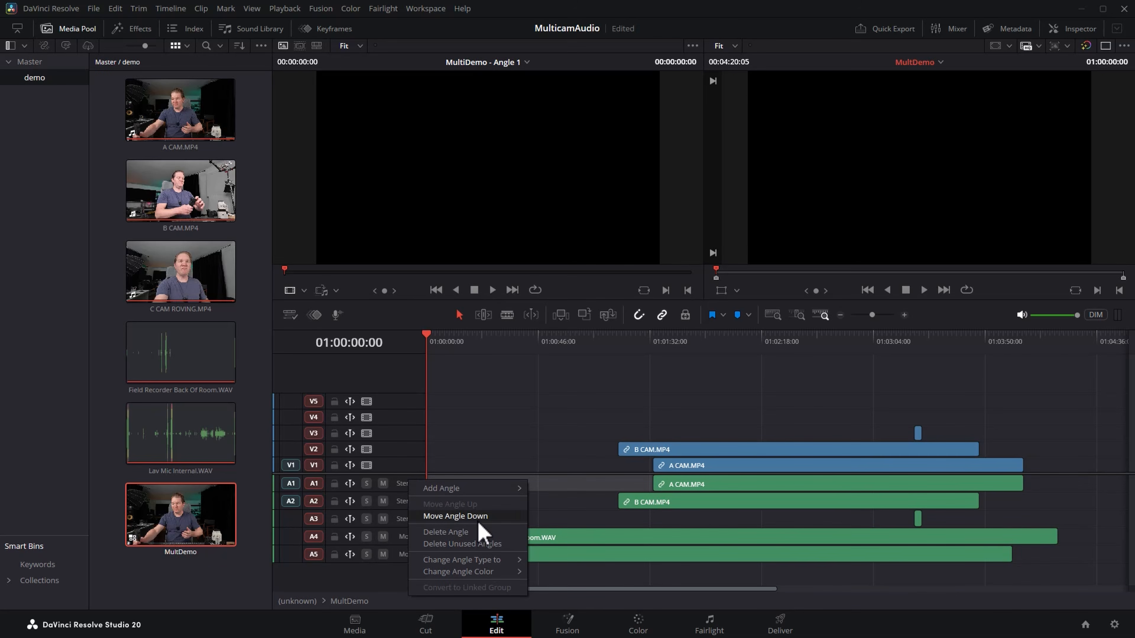
mouse_move(491, 563)
click(546, 560)
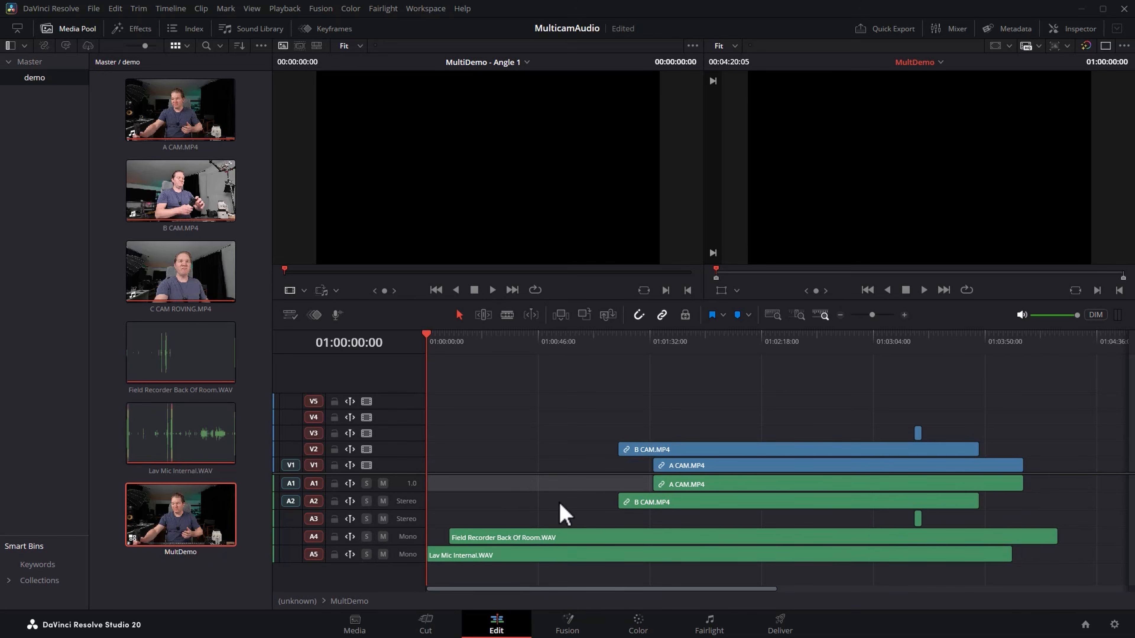
right_click(408, 505)
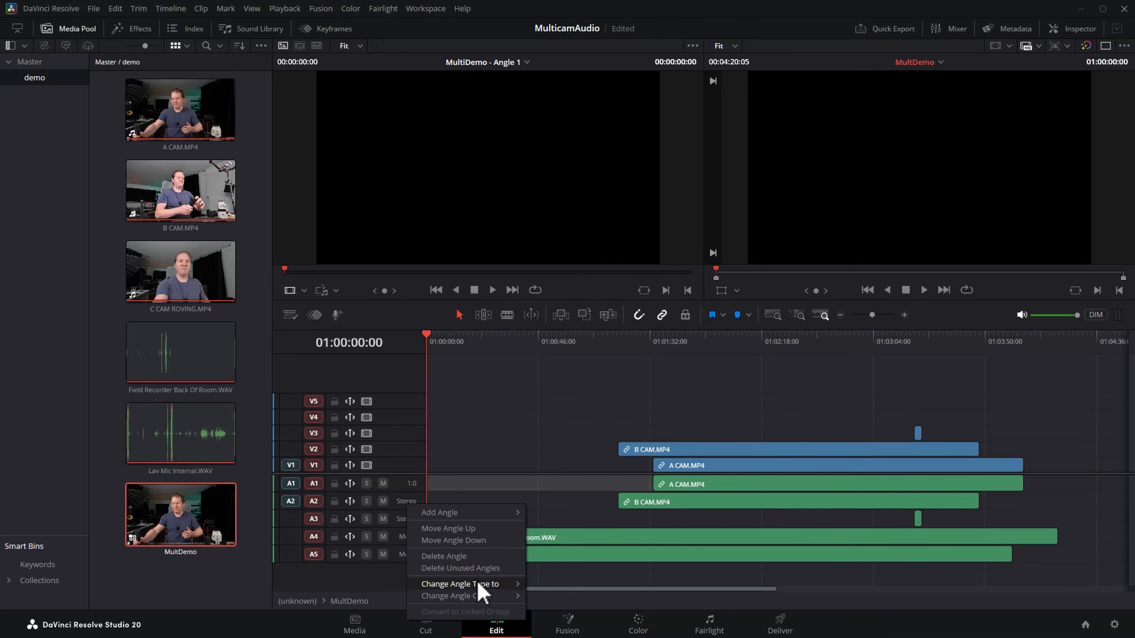
mouse_move(483, 586)
click(546, 563)
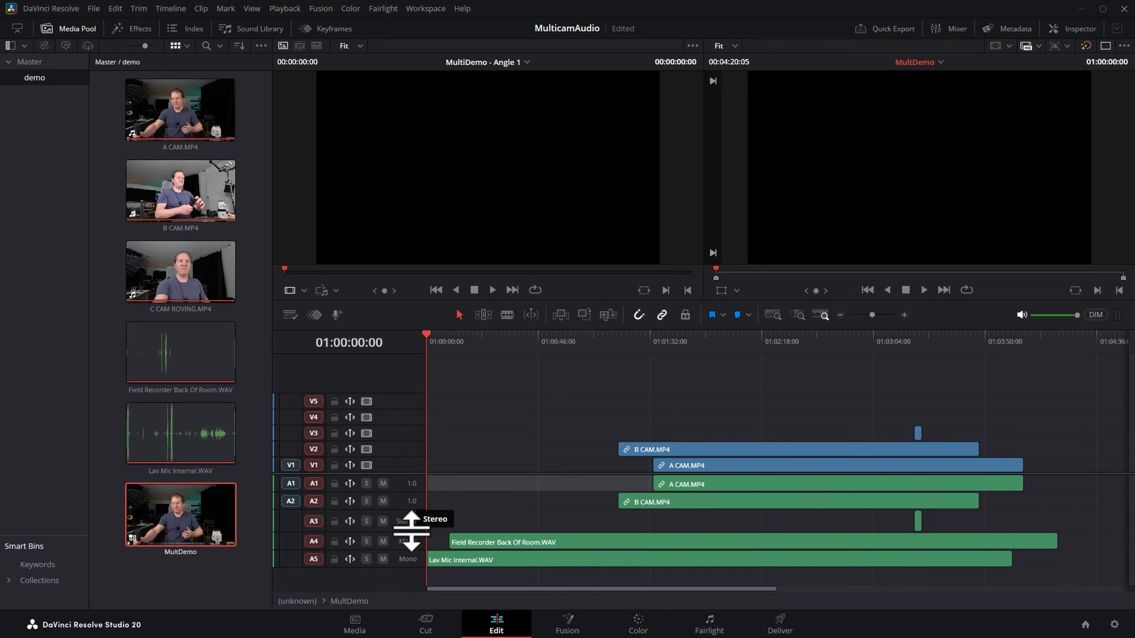
drag(413, 527, 360, 547)
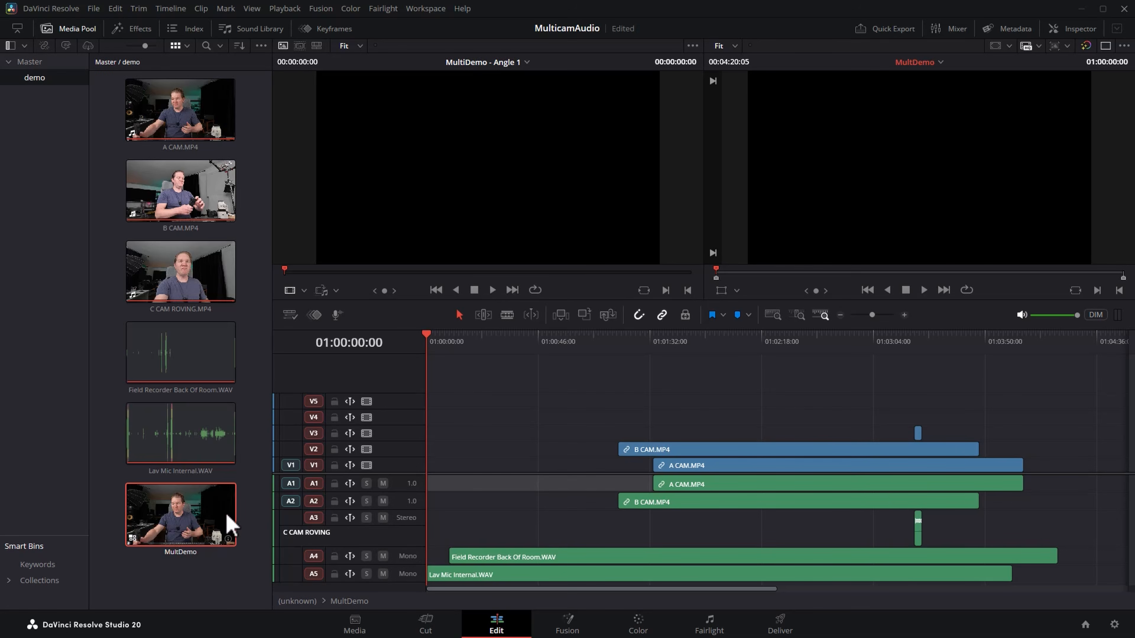
Create a new timeline named Demo from the MultDemo multicam clip.
right_click(209, 520)
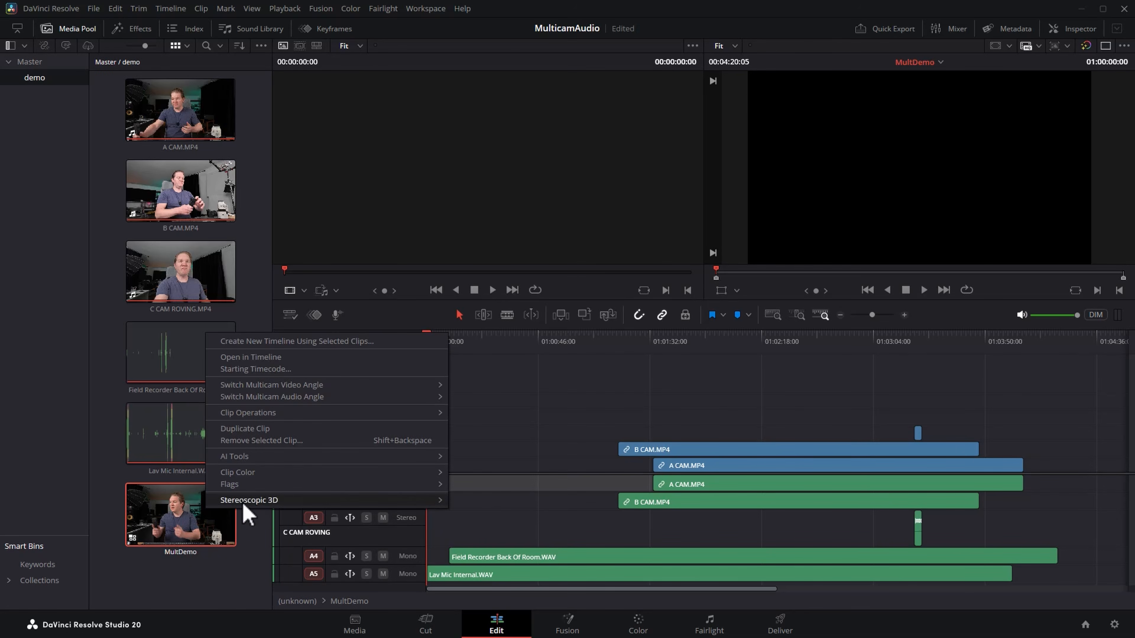
click(423, 343)
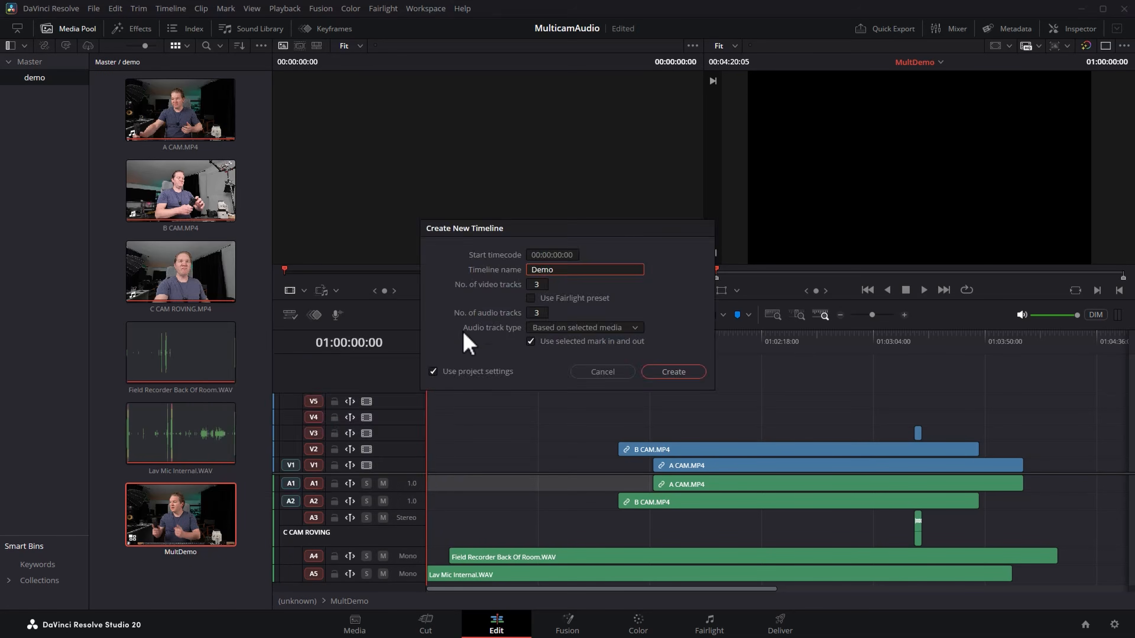
click(675, 380)
Hide the media pool and switch the source viewer to Multicam mode.
click(69, 28)
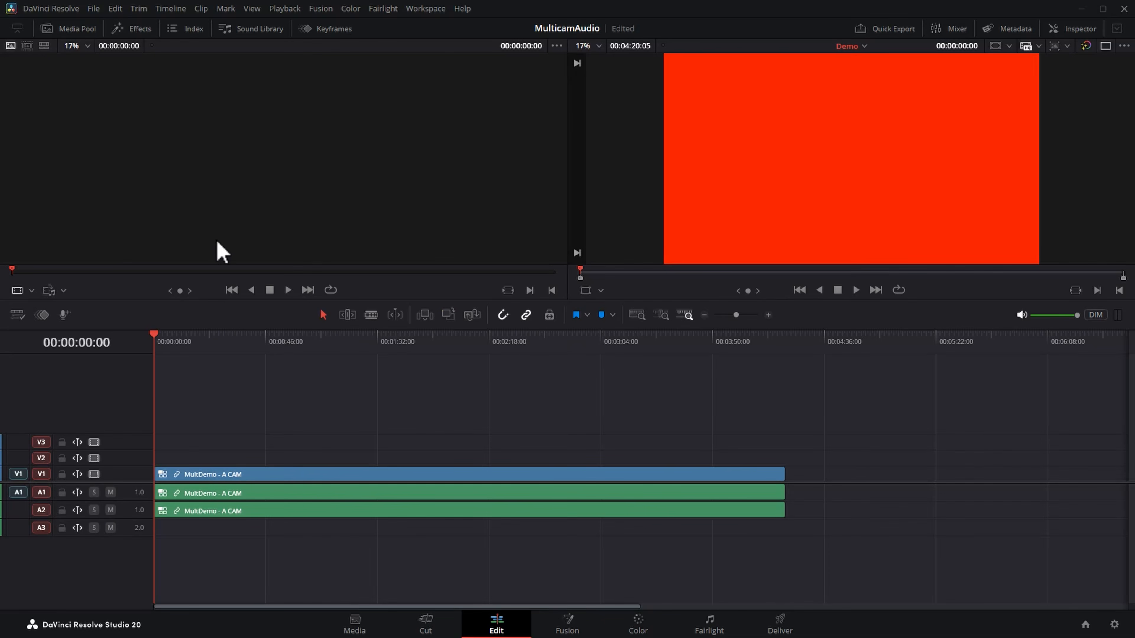
click(30, 291)
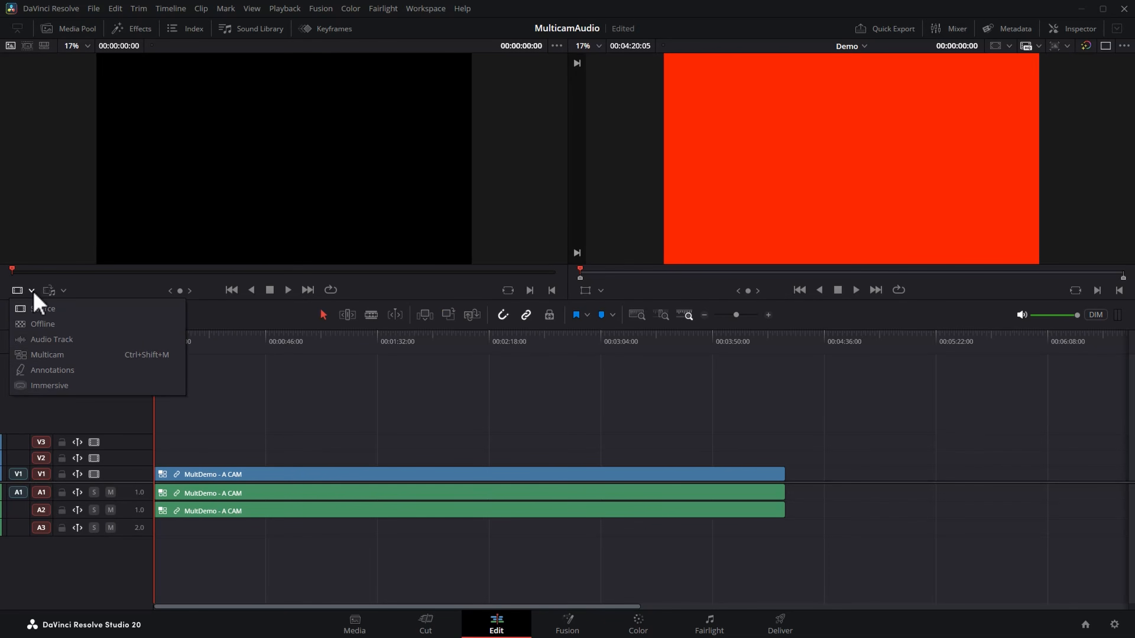
click(41, 357)
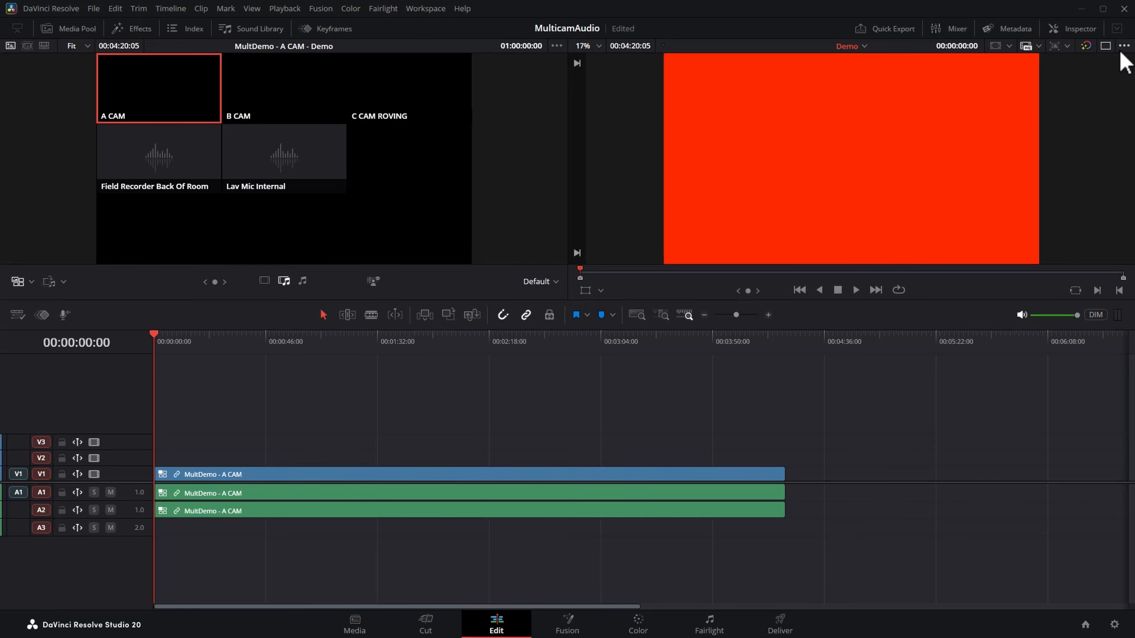
Move the playhead to 00:03:21:06 and increase the audio tracks' height to show their waveforms.
click(1109, 46)
click(1107, 46)
drag(422, 342, 644, 423)
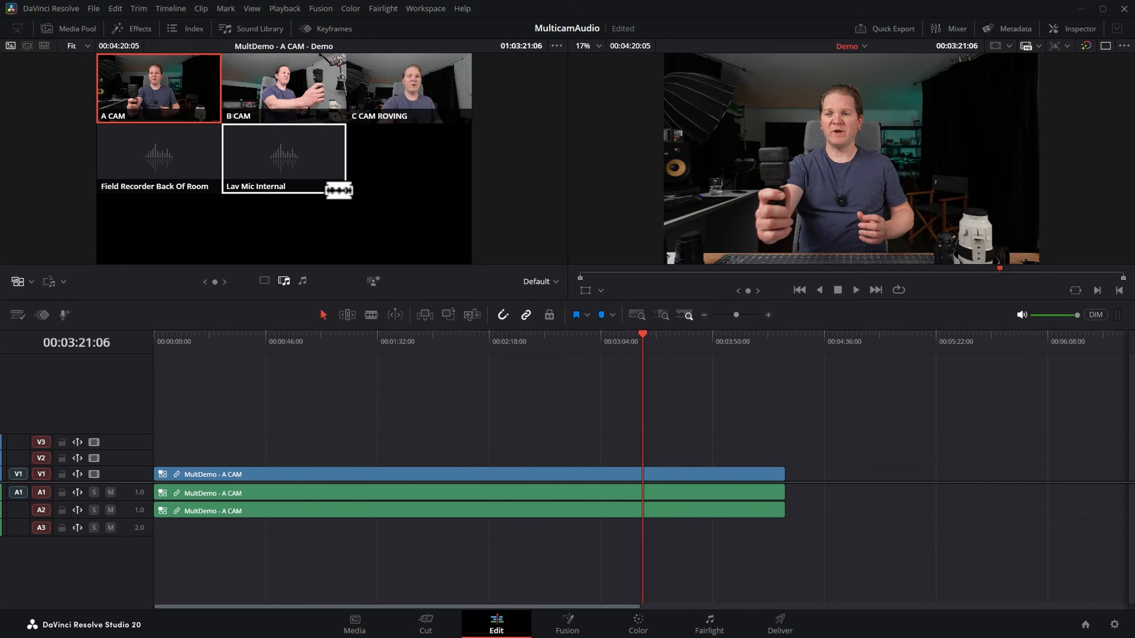
scroll(239, 530, up, 4)
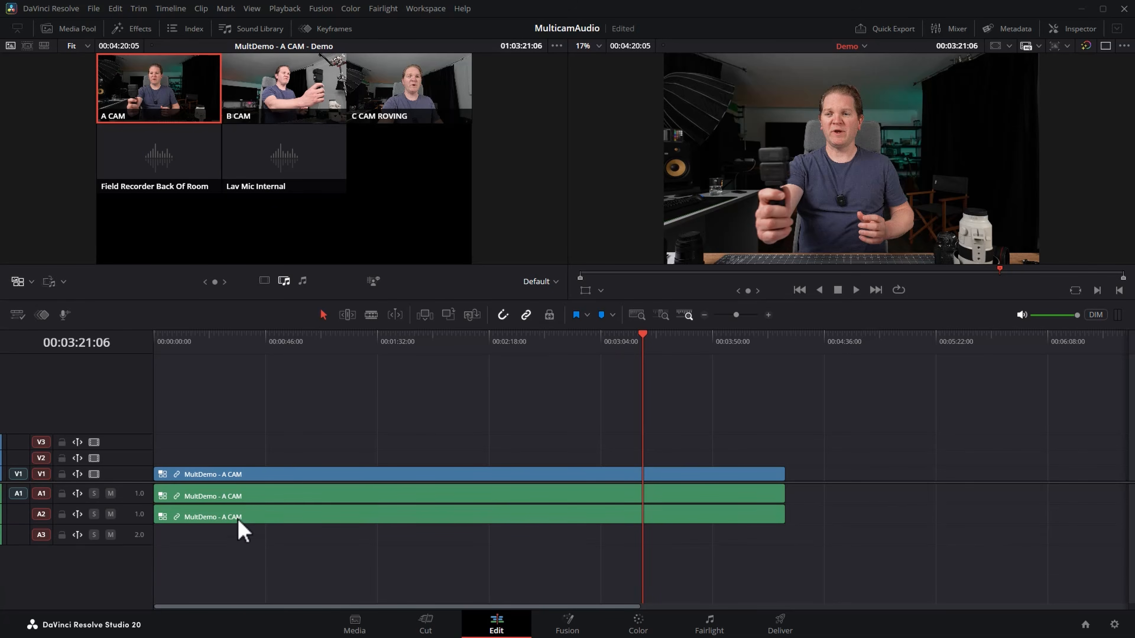
Set the MultDemo timeline clip's multicam angle to A CAM.
right_click(291, 478)
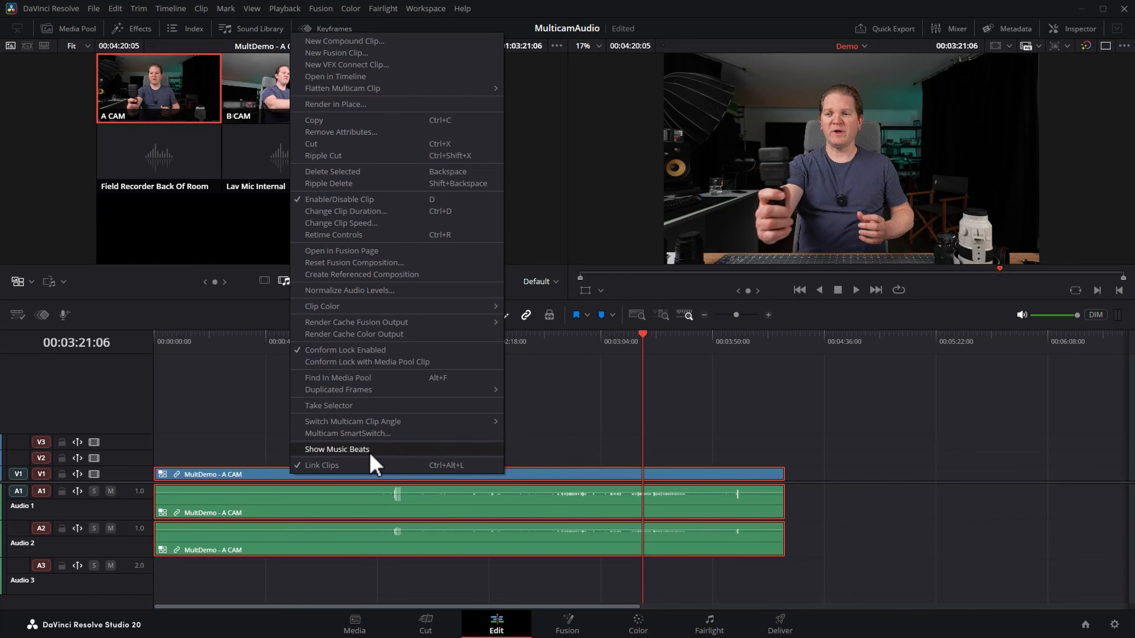
mouse_move(423, 427)
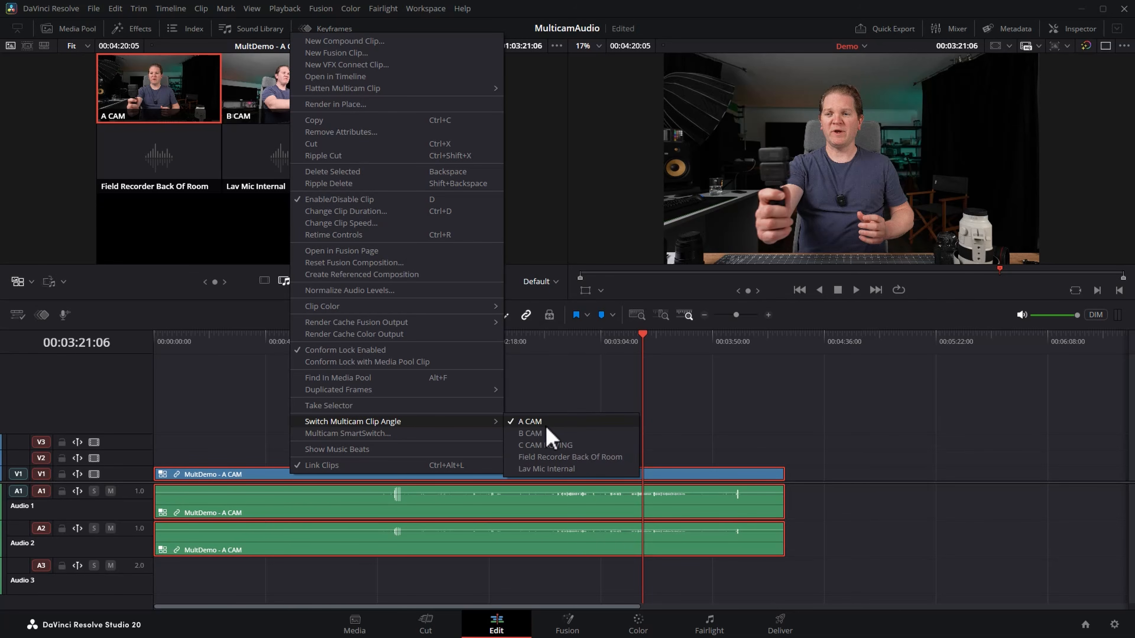
click(562, 422)
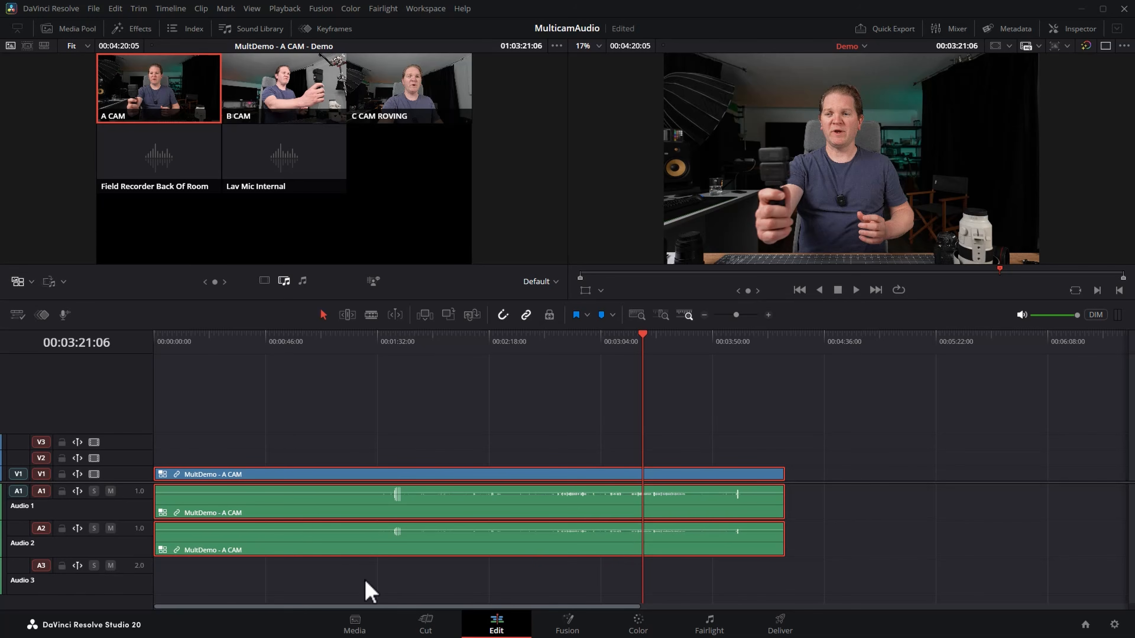
Rename the first audio track A CAM and delete the two audio tracks below it.
double_click(24, 506)
right_click(124, 560)
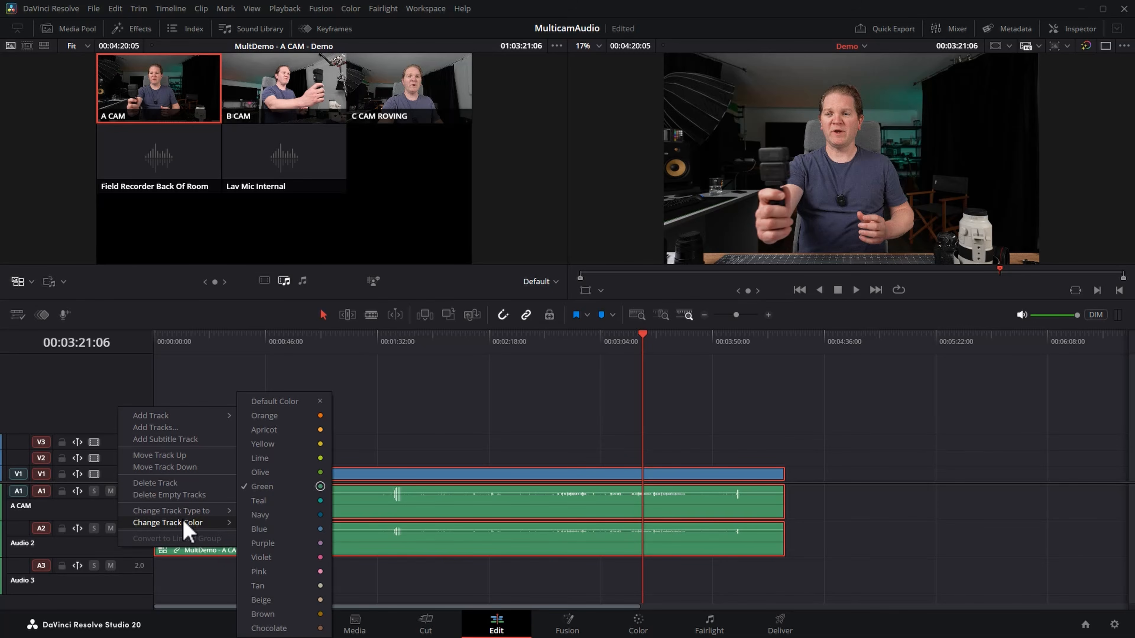
click(200, 488)
right_click(118, 553)
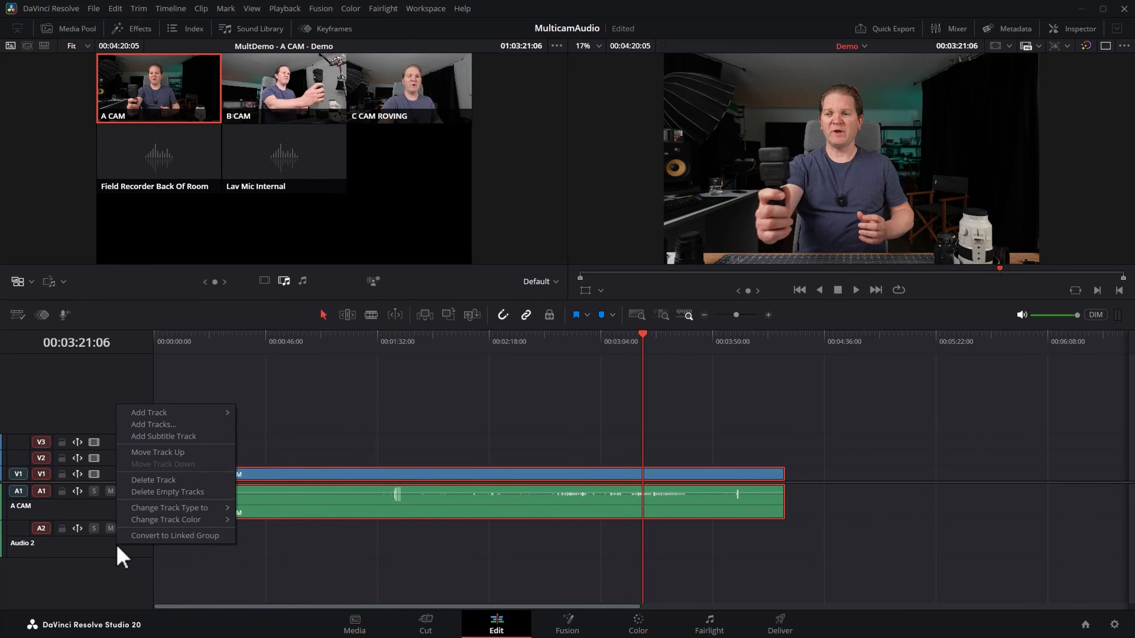
click(203, 490)
Copy the A CAM audio clip by itself onto four new audio tracks, A2 to A5.
drag(134, 481, 132, 406)
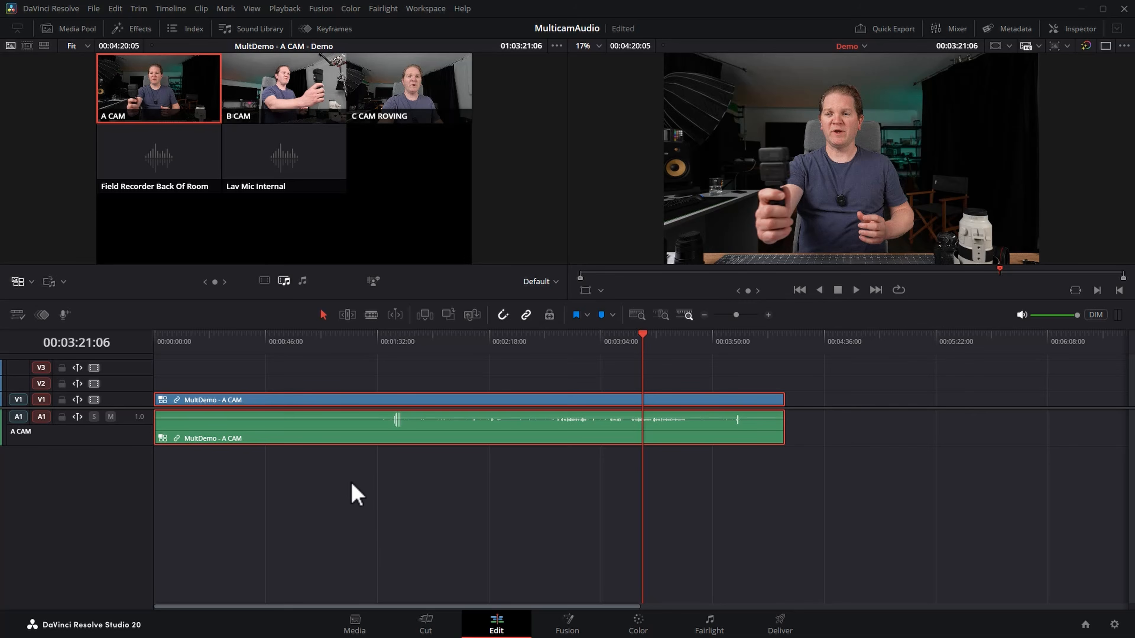
alt+click(306, 434)
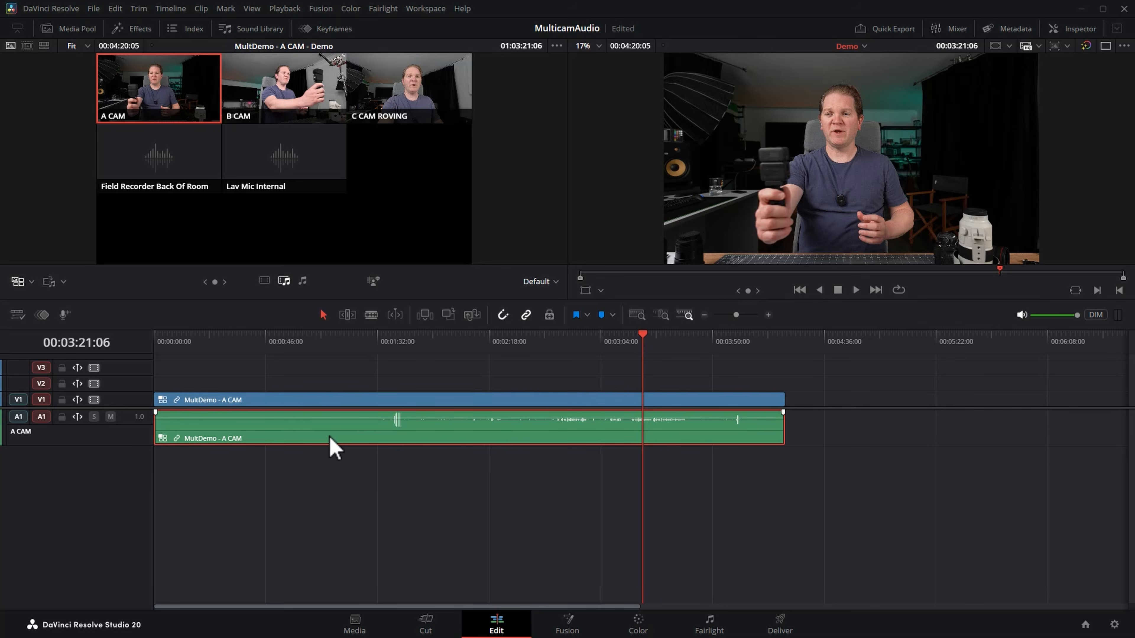
drag(337, 440, 331, 571)
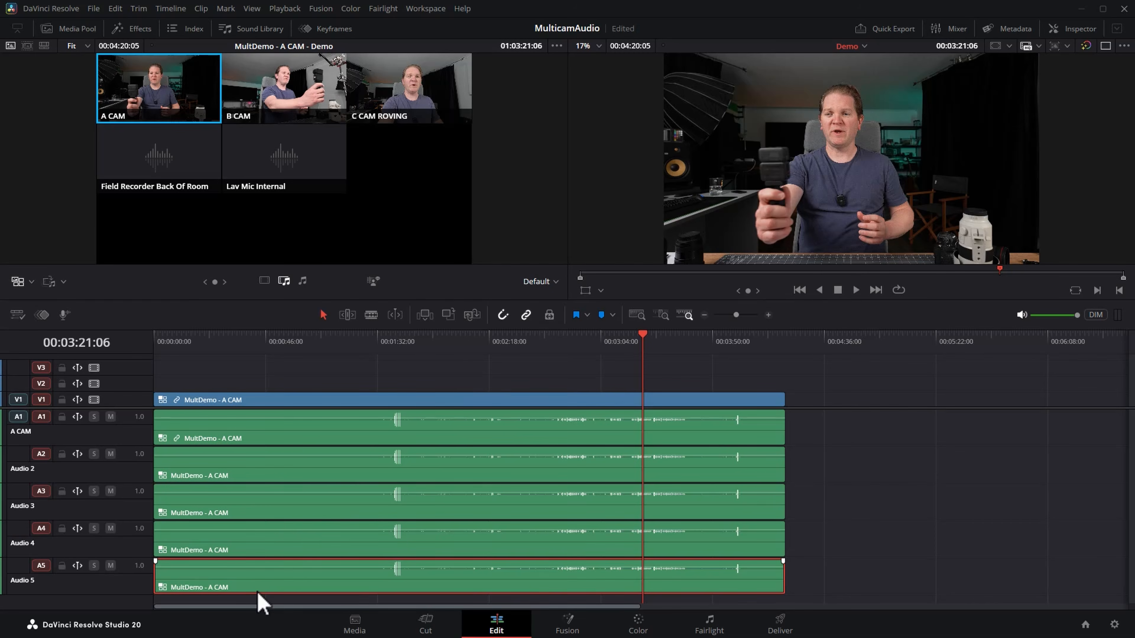
Switch the multicam angle of the A2 audio clip to B CAM and the A3 clip to C CAM ROVING.
click(251, 471)
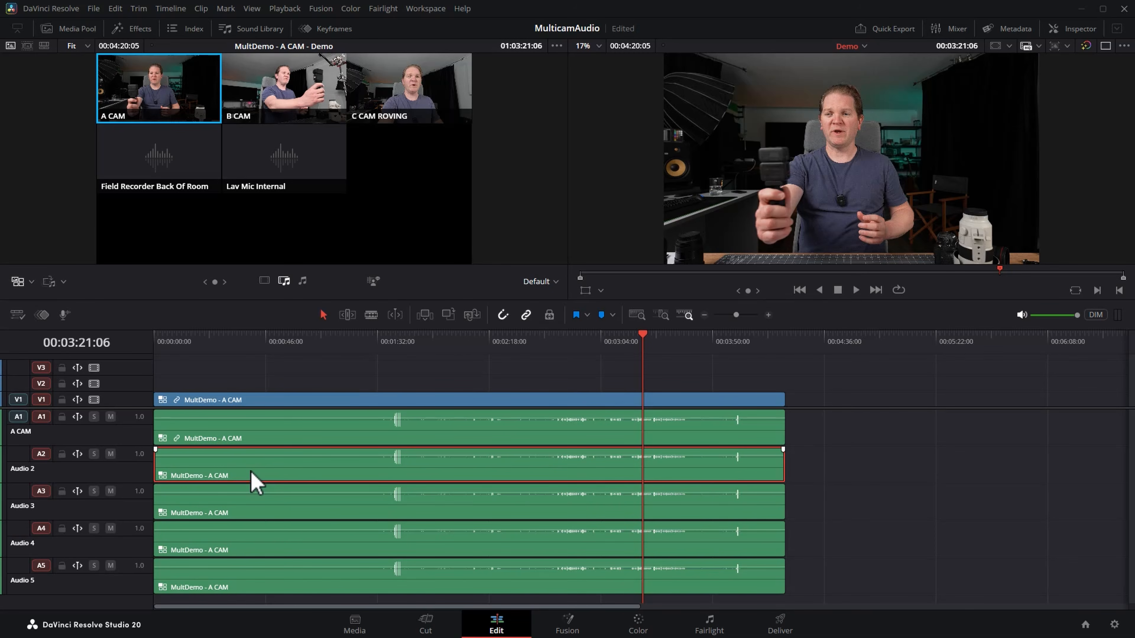
right_click(252, 473)
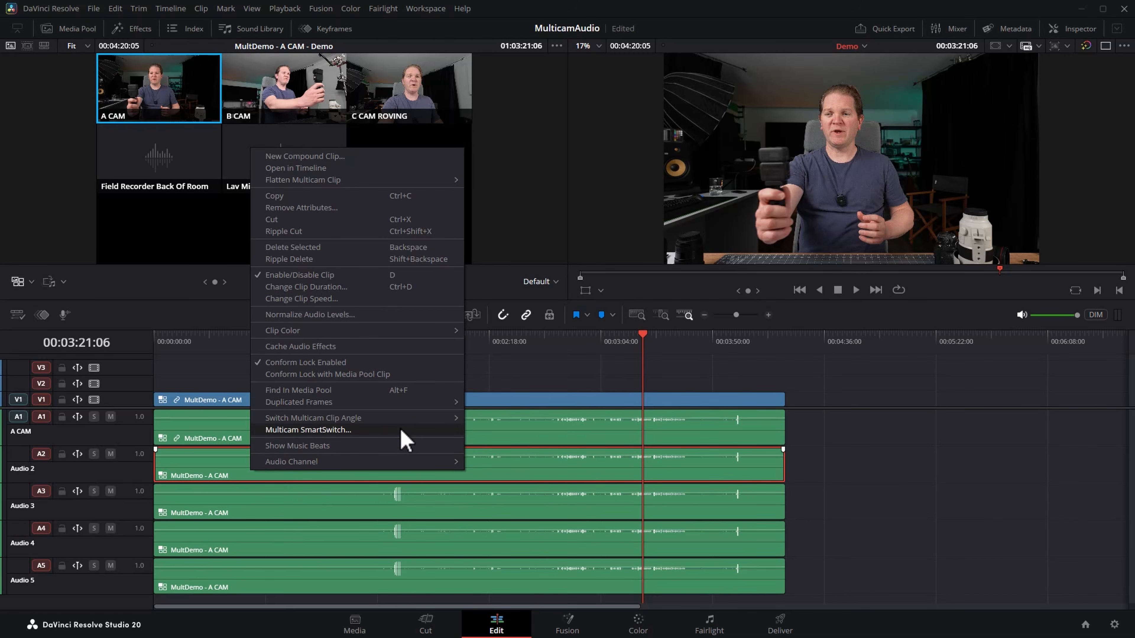
mouse_move(405, 422)
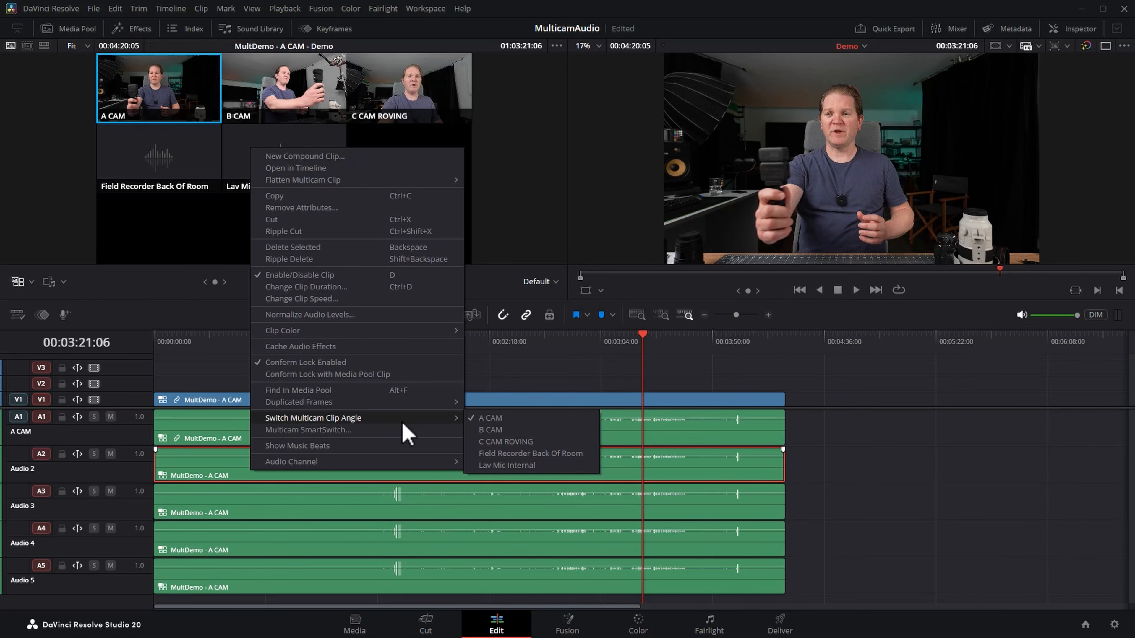
click(491, 429)
click(274, 514)
right_click(274, 513)
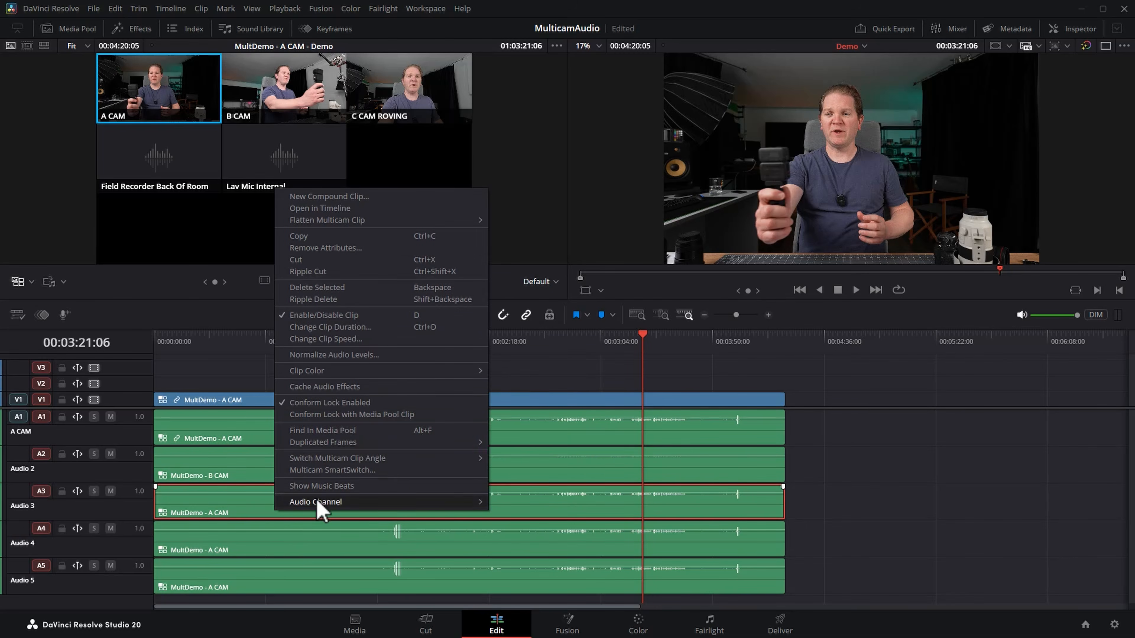
mouse_move(386, 461)
click(504, 490)
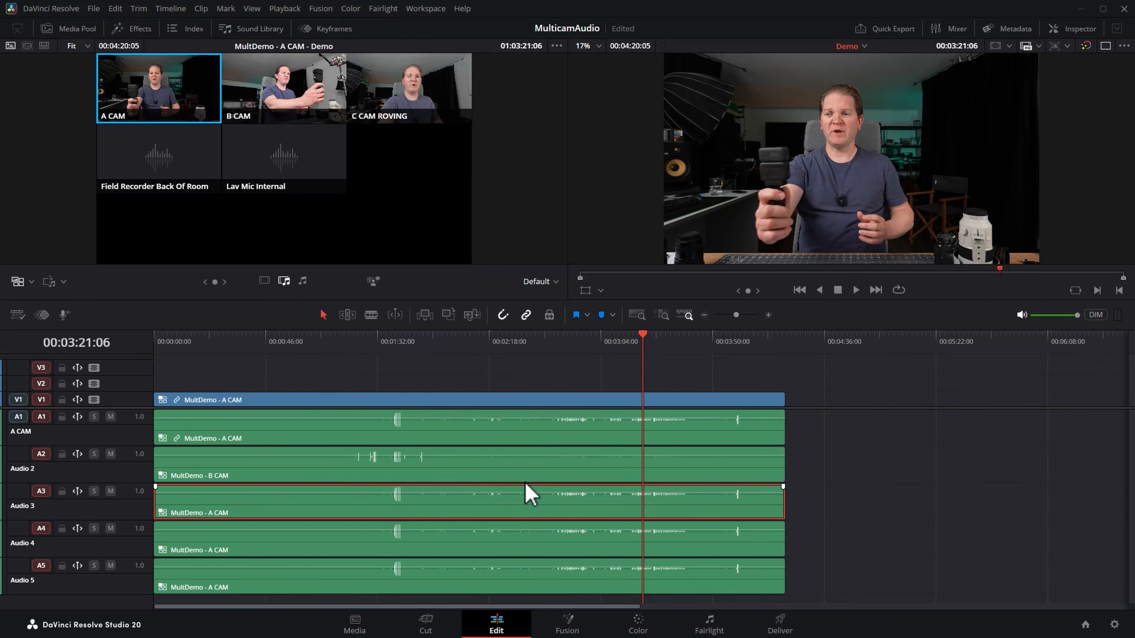
Switch the A4 audio clip's multicam angle to Field Recorder Back Of Room and the A5 clip's to Lav Mic Internal.
click(247, 549)
right_click(247, 549)
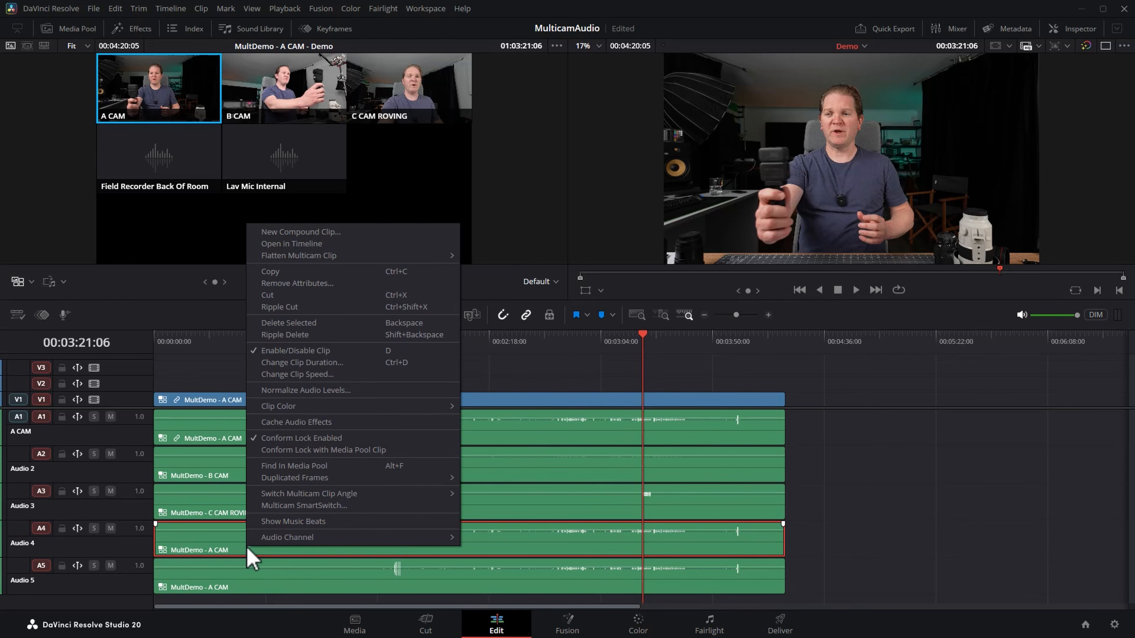
mouse_move(368, 495)
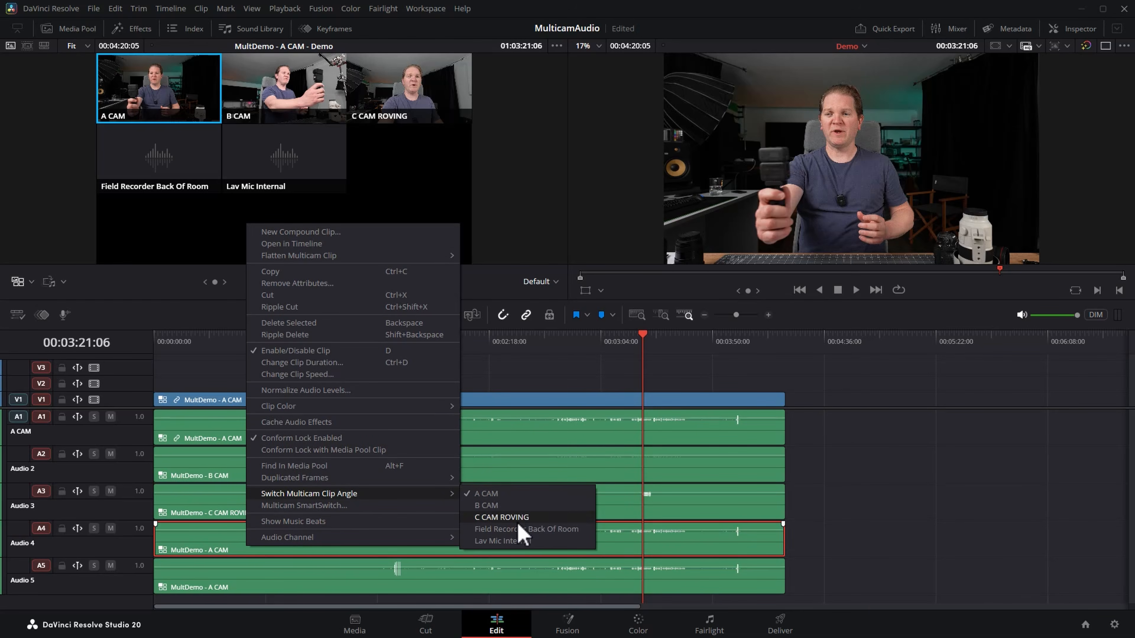
click(554, 528)
right_click(314, 578)
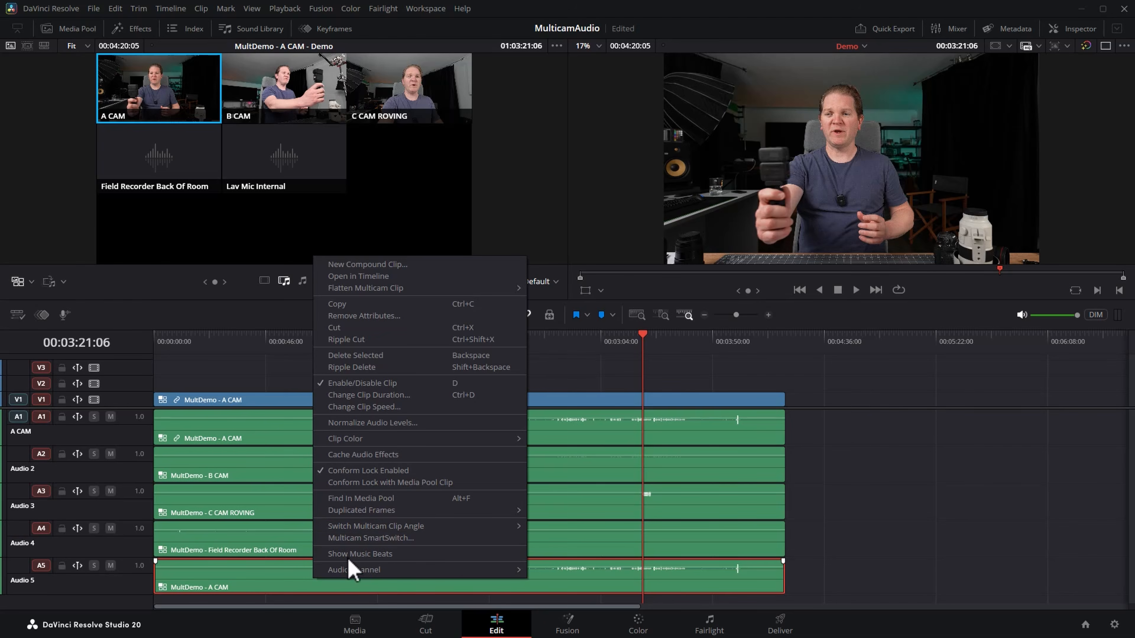
mouse_move(401, 528)
click(564, 574)
Change the track type of A3, holding the C CAM ROVING audio, to stereo.
click(255, 495)
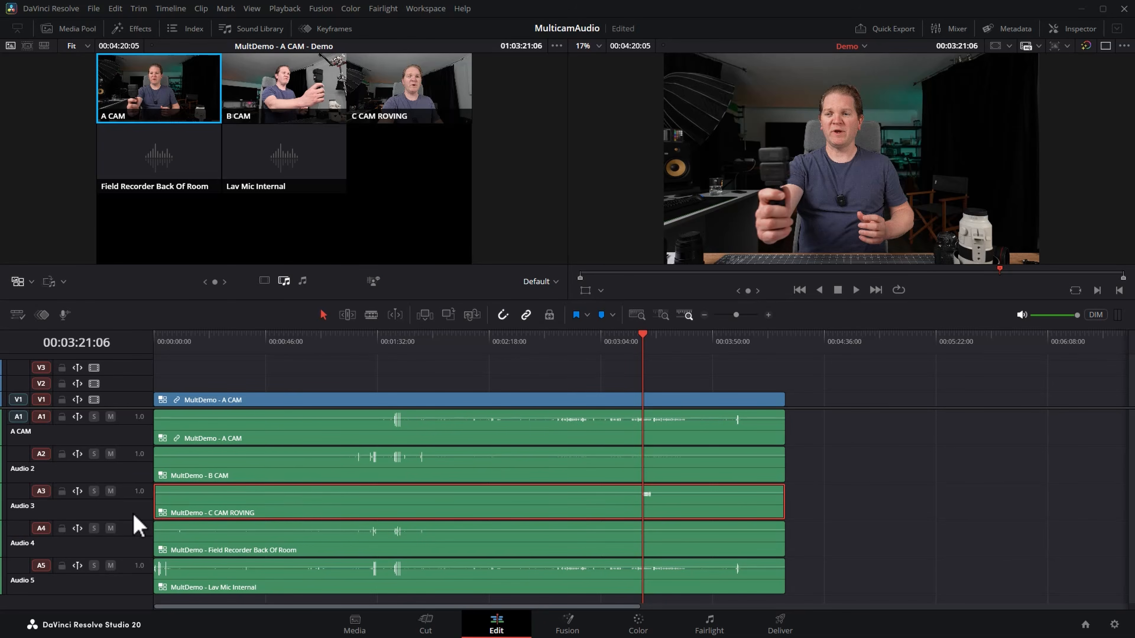
right_click(139, 527)
mouse_move(182, 477)
click(294, 489)
Set multicam angle switching to affect video only.
click(263, 281)
click(619, 341)
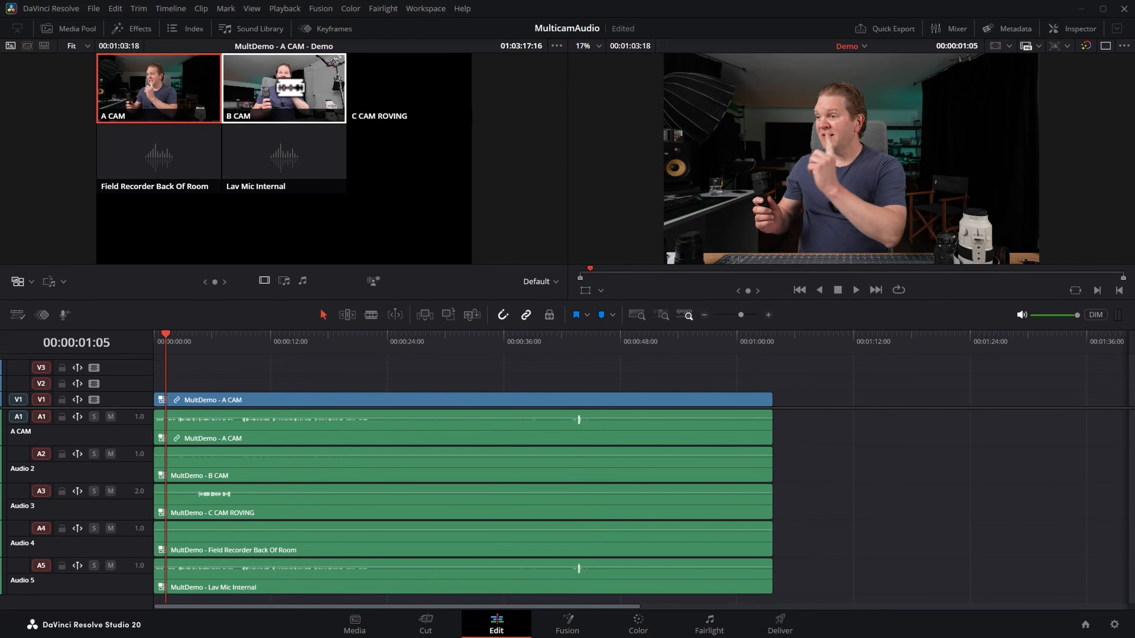
Cut the video angle to B CAM at about 00:00:01:05 and to C CAM ROVING at about 00:00:04:22.
click(291, 92)
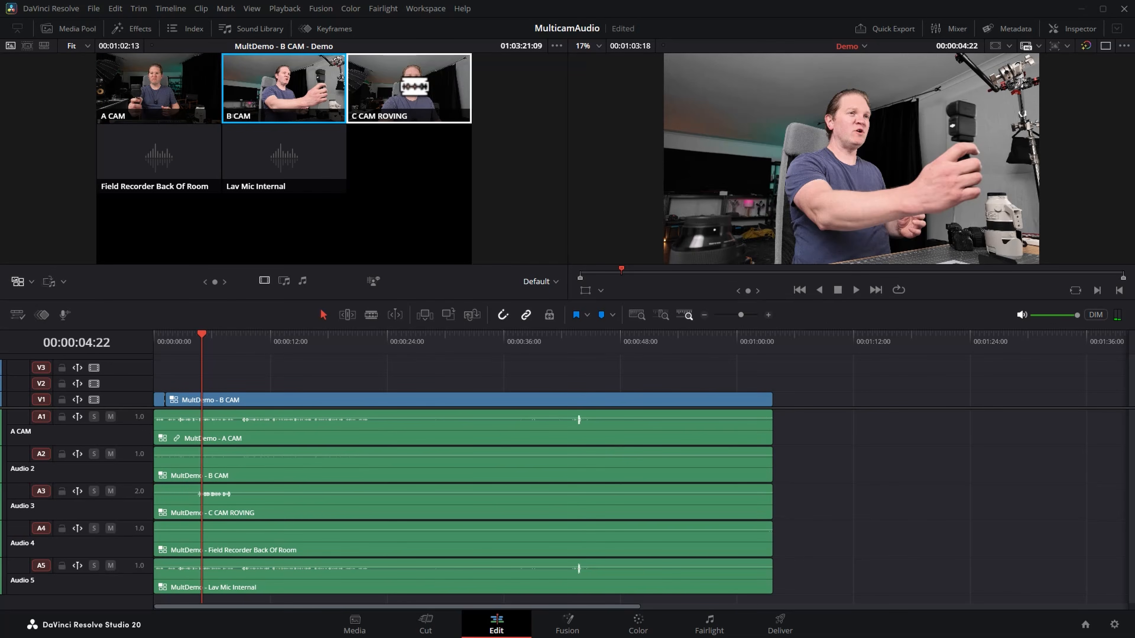
click(405, 89)
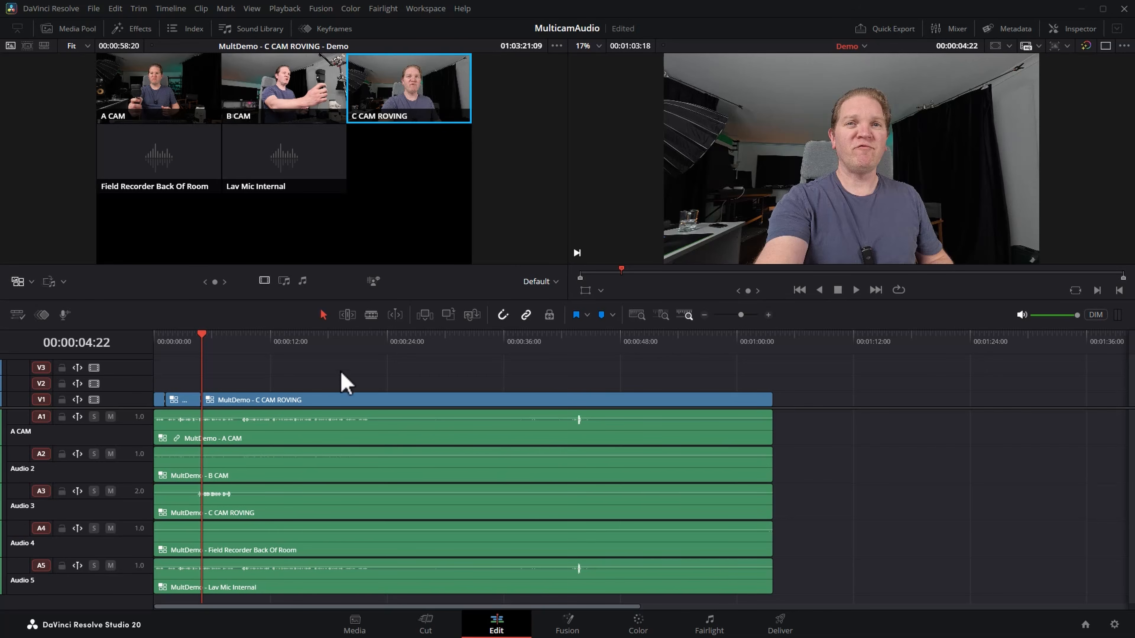
Enlarge video track V1 and cut the video back to A CAM just before the C CAM ROVING footage runs out.
drag(65, 392, 63, 363)
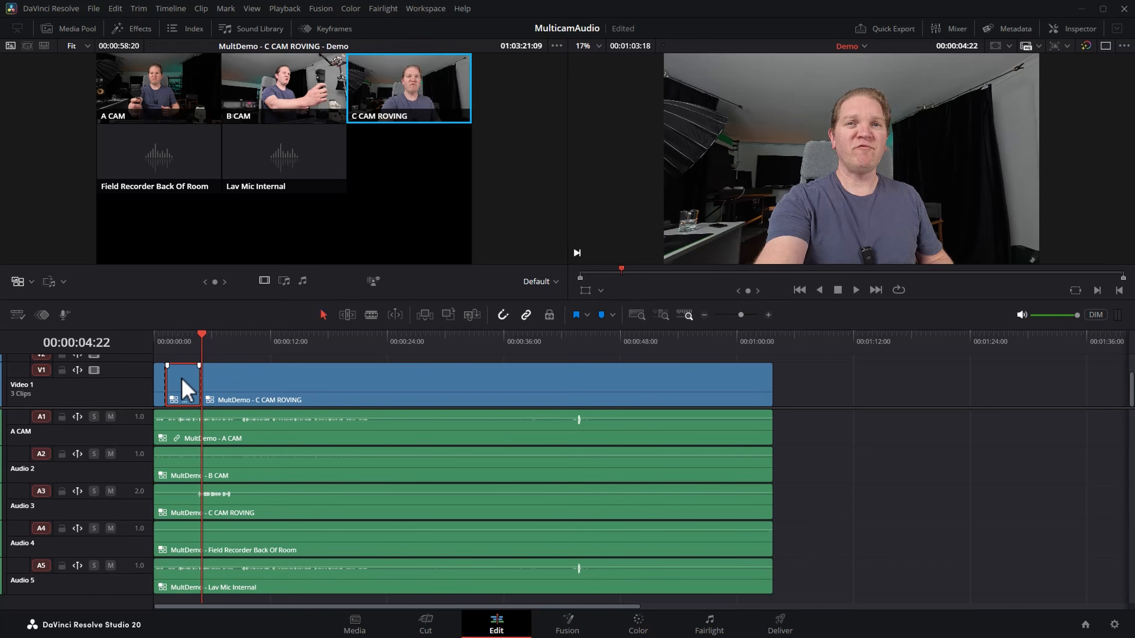
click(162, 378)
click(228, 394)
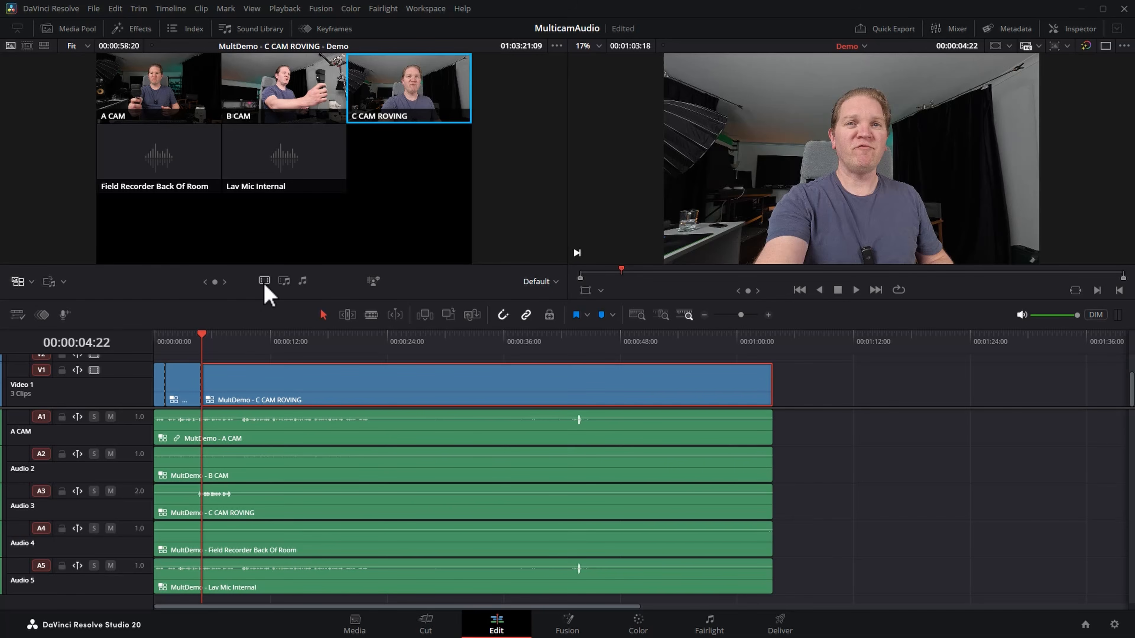
click(238, 339)
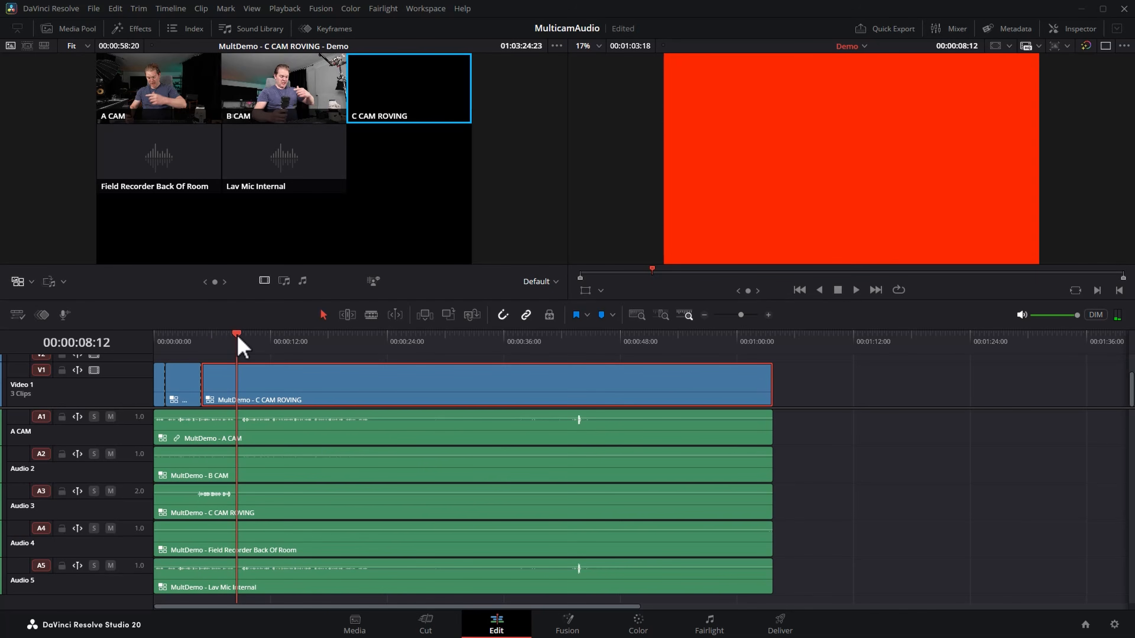
drag(238, 338, 229, 339)
click(172, 98)
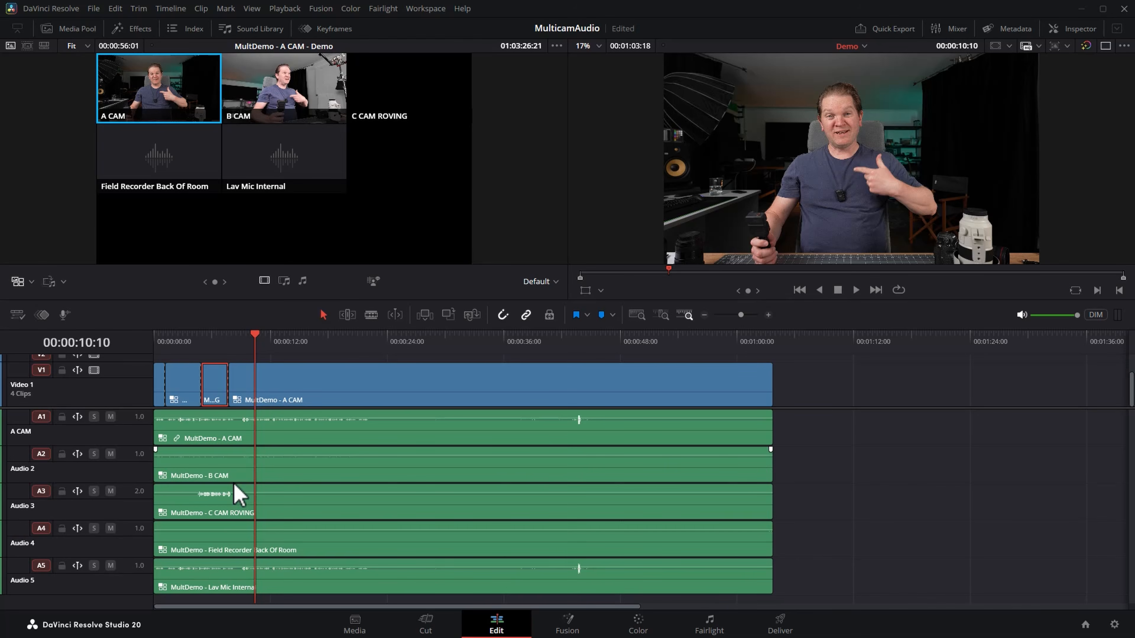
On the Fairlight page, add volume keyframes to the A CAM audio clip to fade it out near the cut to B CAM.
click(714, 629)
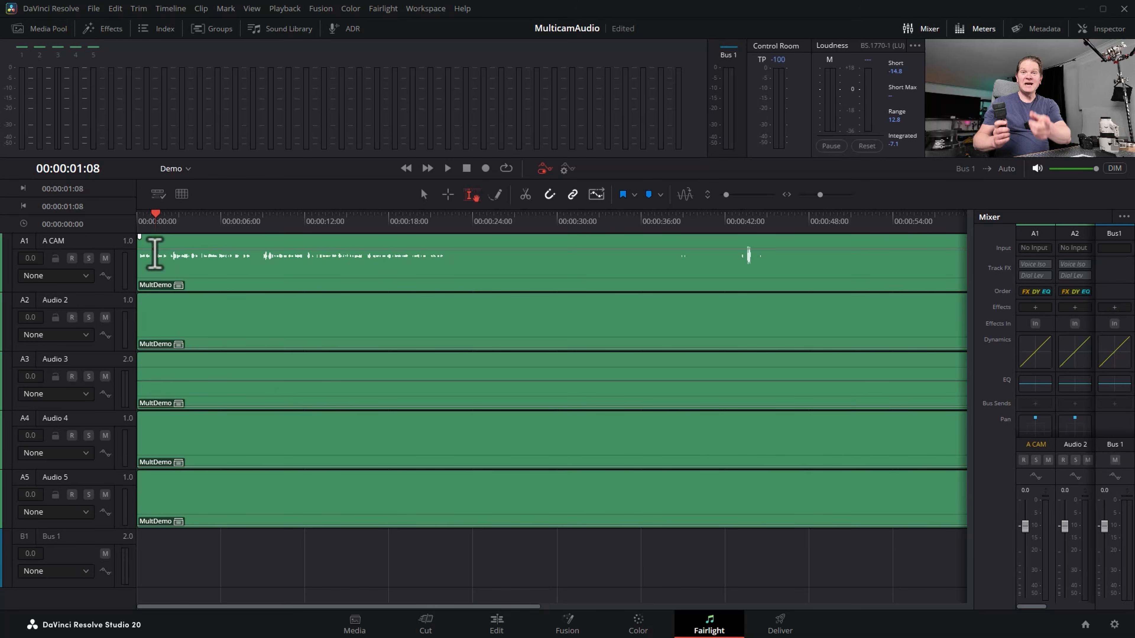
drag(161, 249, 173, 301)
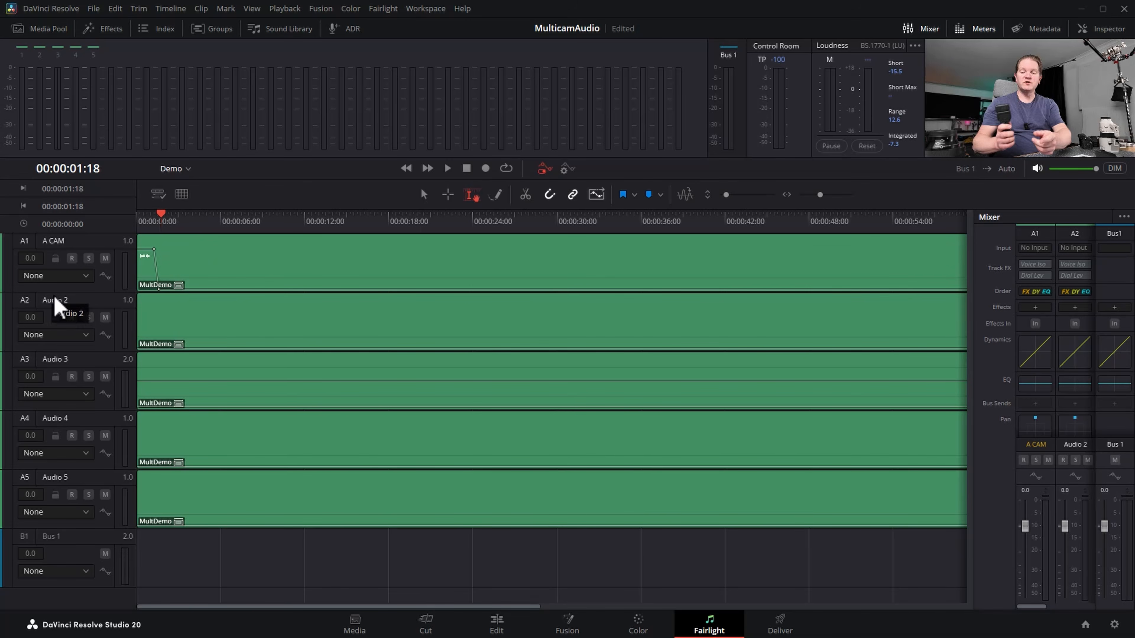
Rename the second audio track as B Cam.
click(57, 305)
double_click(72, 298)
text(B Cam)
key(Return)
Keyframe the B Cam clip's volume to fade in as the A CAM audio fades out, and play back the transition.
scroll(208, 306, up, 3)
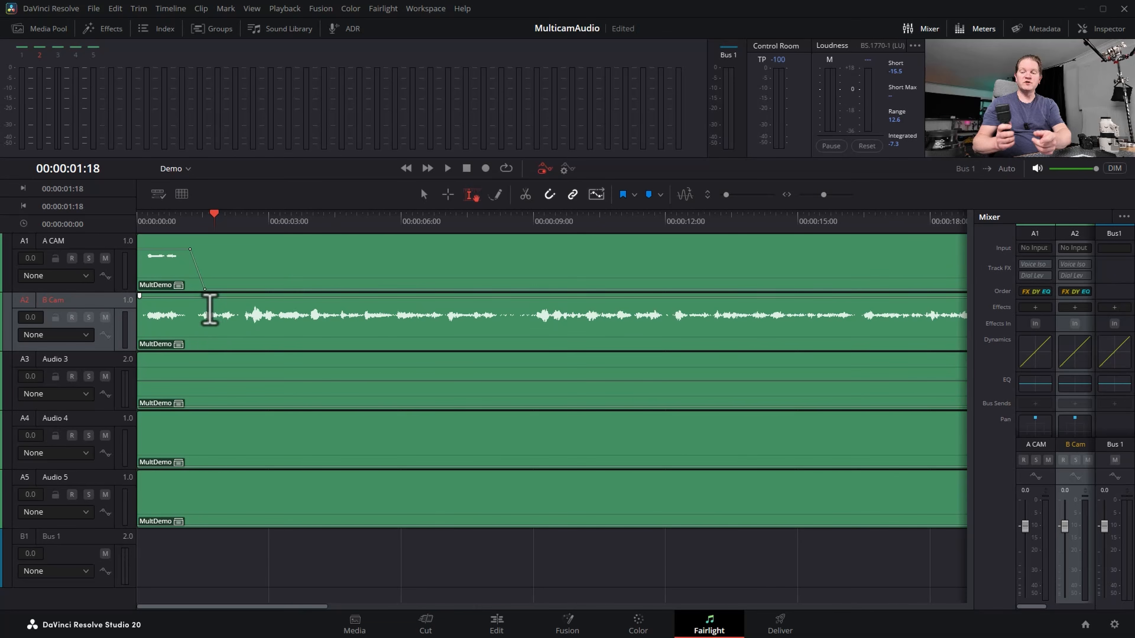
alt+click(200, 297)
alt+click(191, 297)
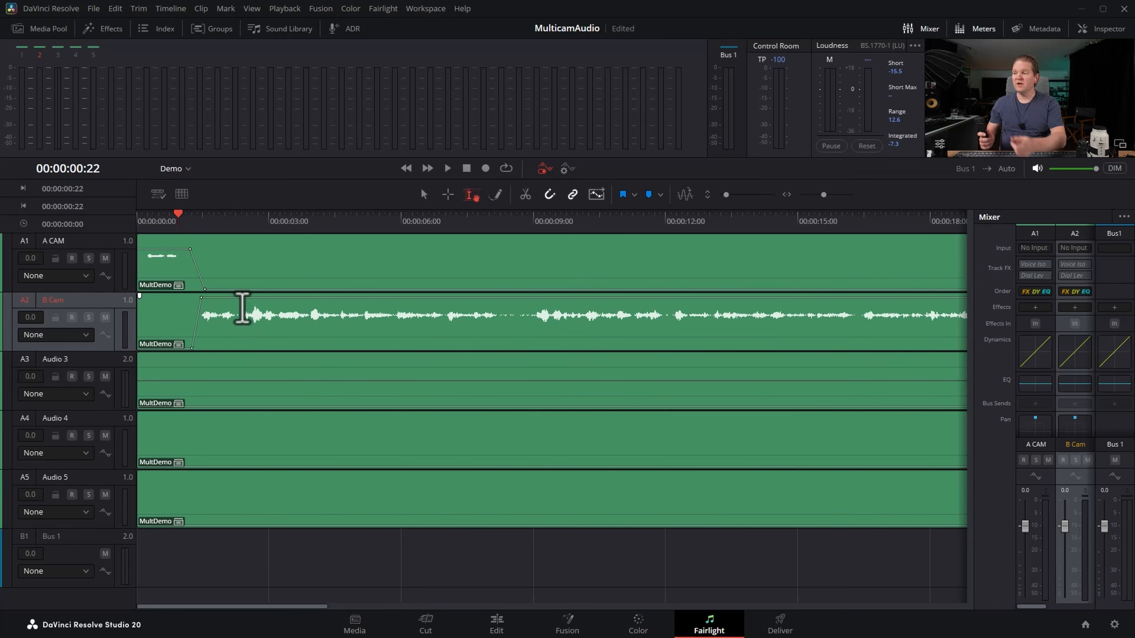
click(197, 226)
key(space)
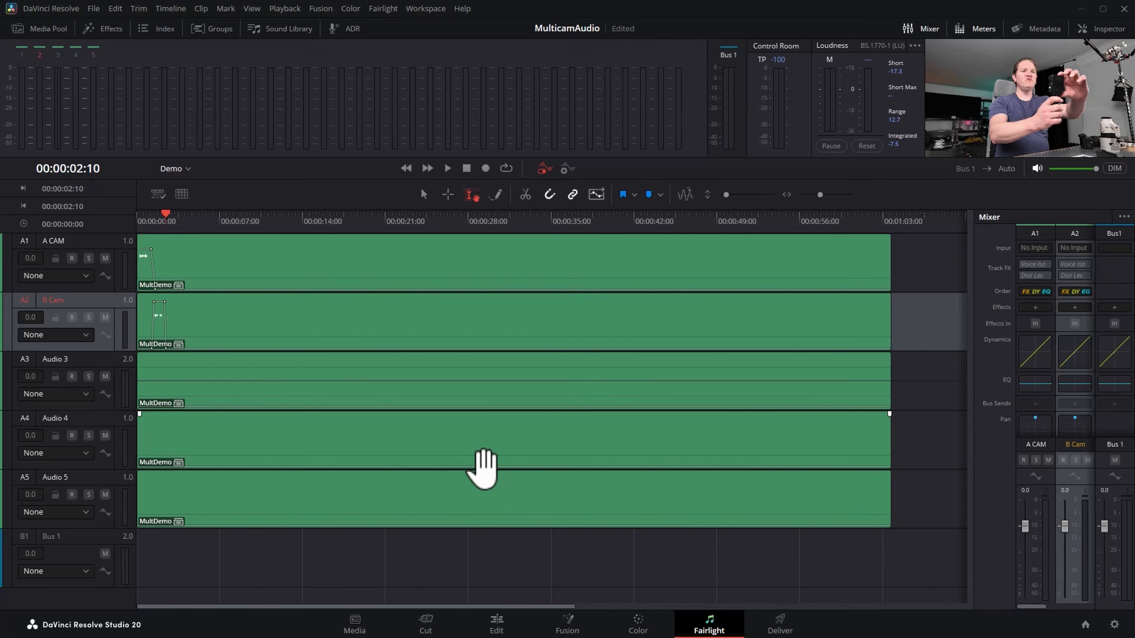
On the Edit page, split the A1 audio clip at both ends of the C CAM ROVING shot and disable the segment between.
click(498, 625)
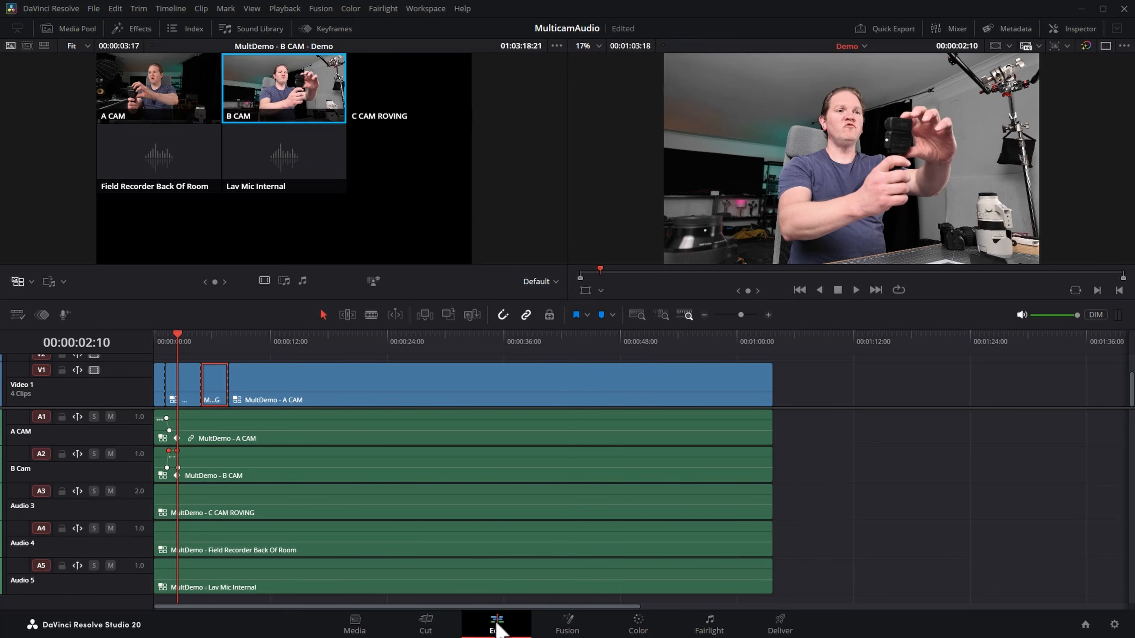
click(223, 431)
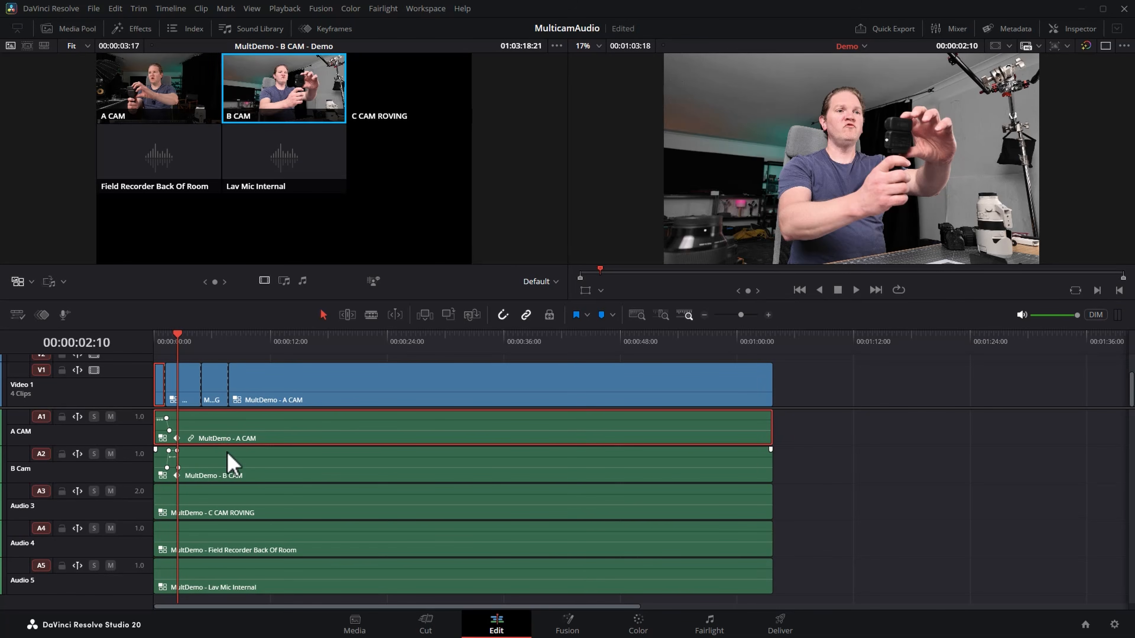
drag(228, 467, 228, 462)
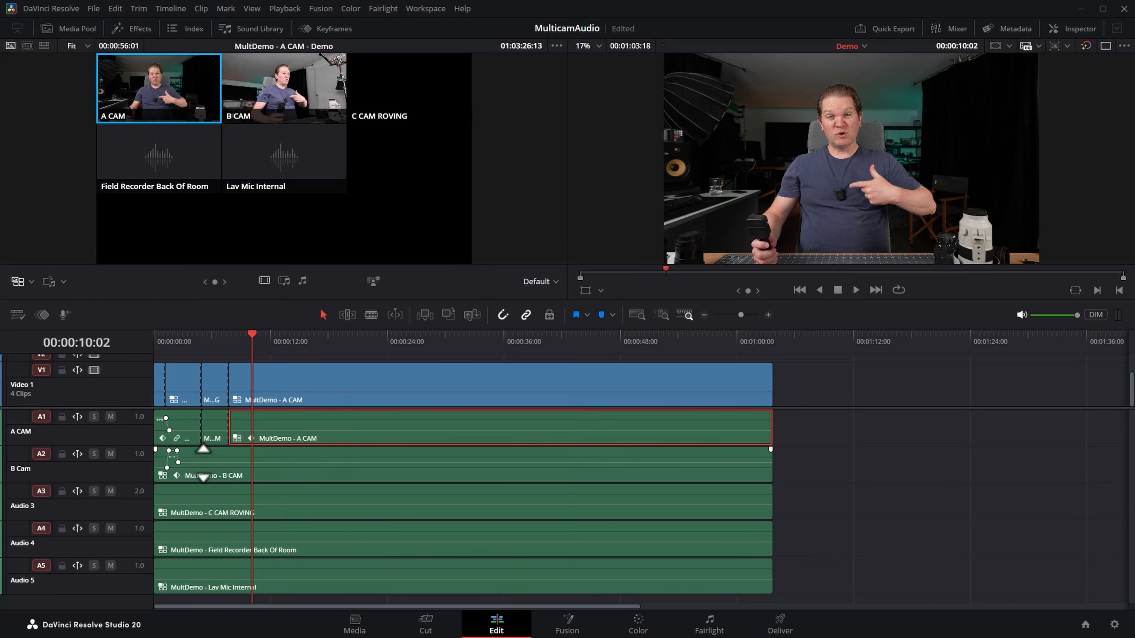
click(214, 440)
key(d)
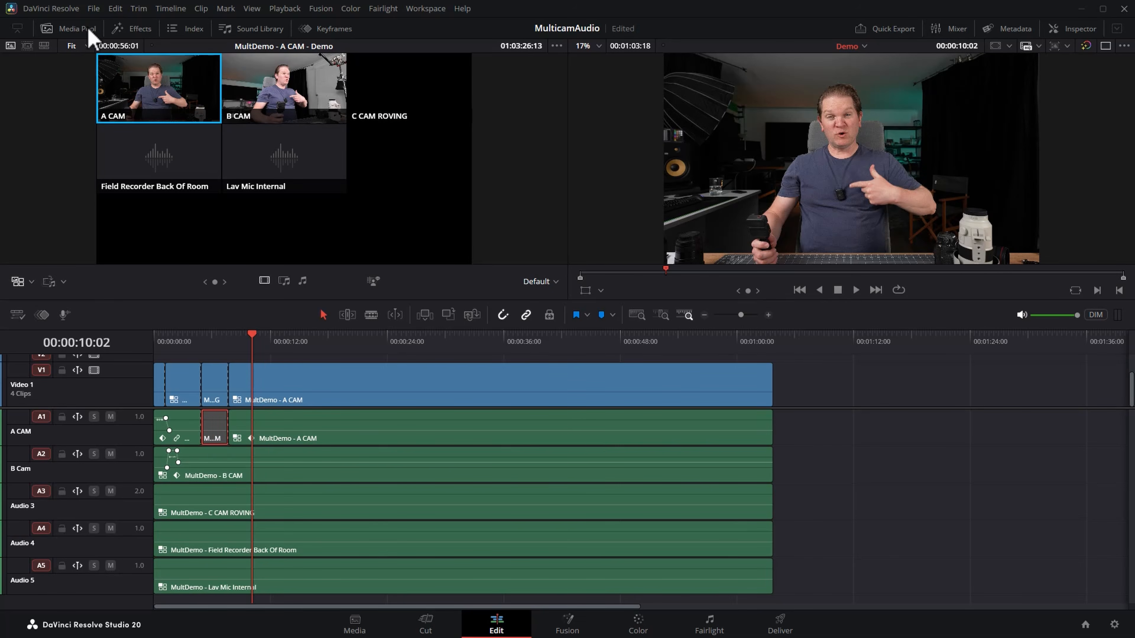
Show the Media Pool and select the MultDemo multicam clip.
click(75, 29)
scroll(219, 523, down, 2)
click(187, 559)
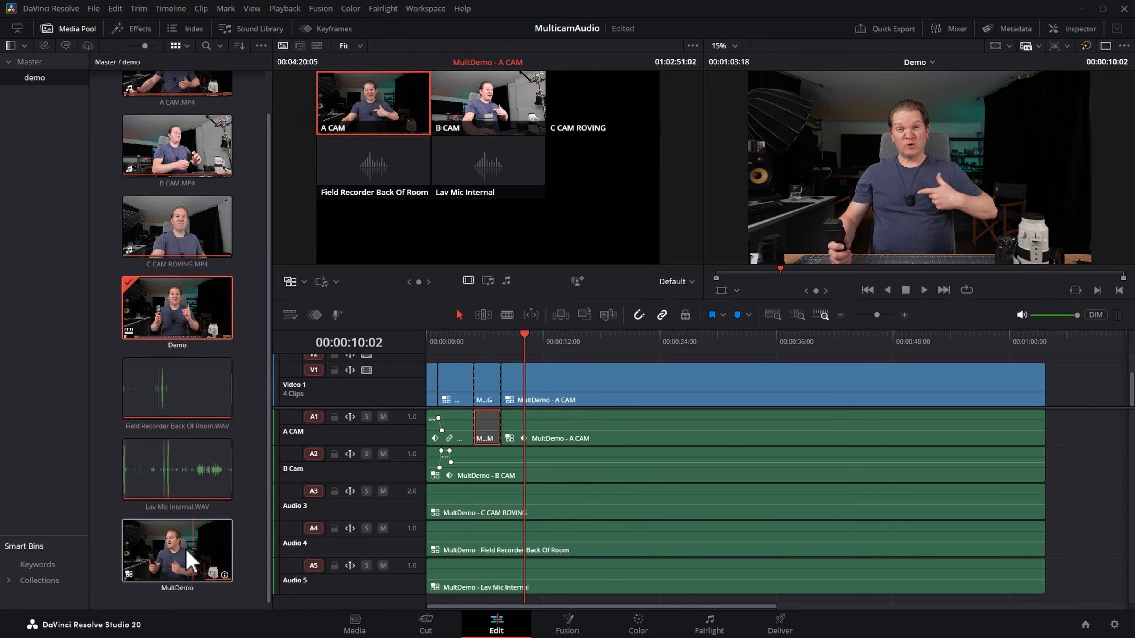